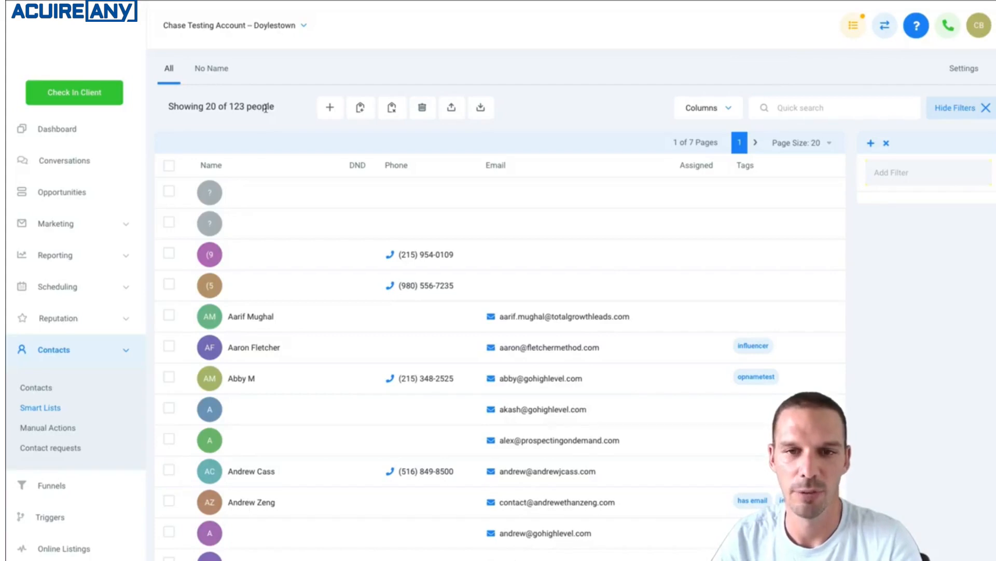
Open the No Name smart list and hide its DND column
click(205, 71)
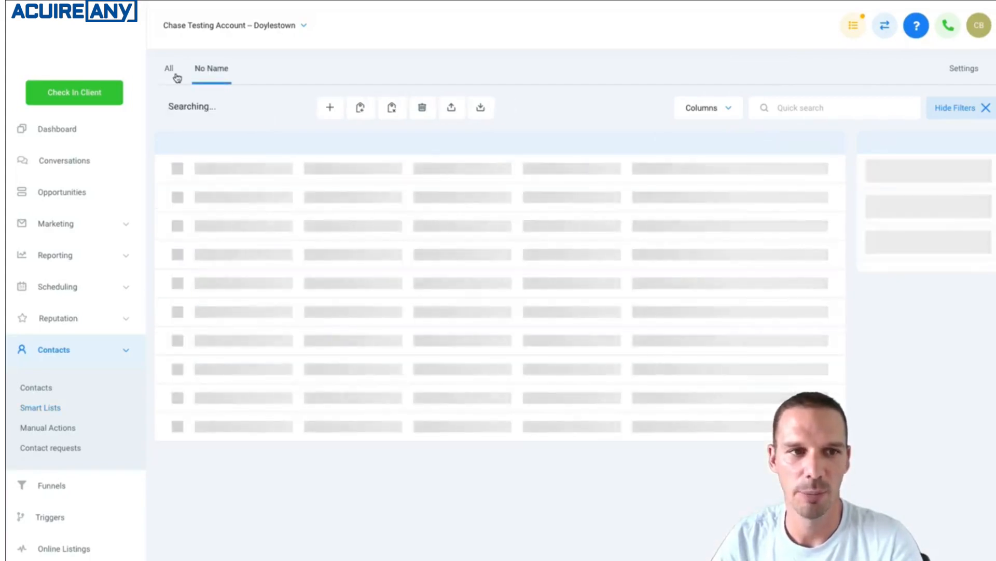
click(175, 78)
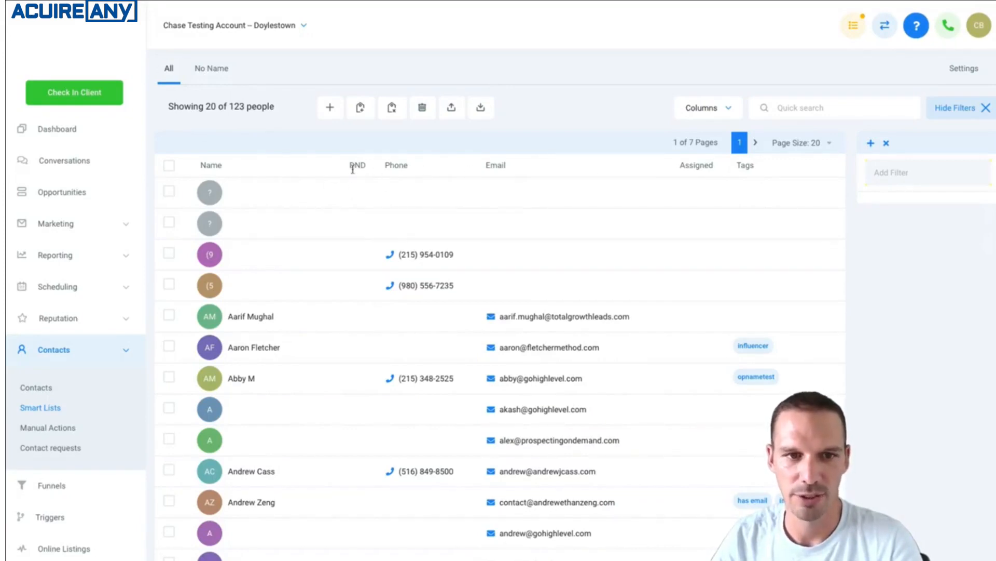
click(211, 69)
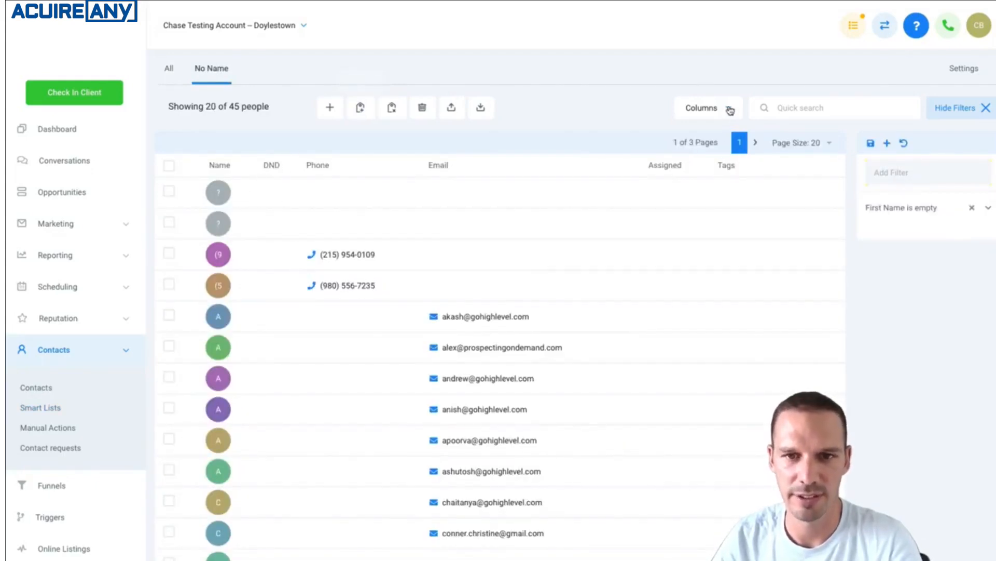
click(729, 113)
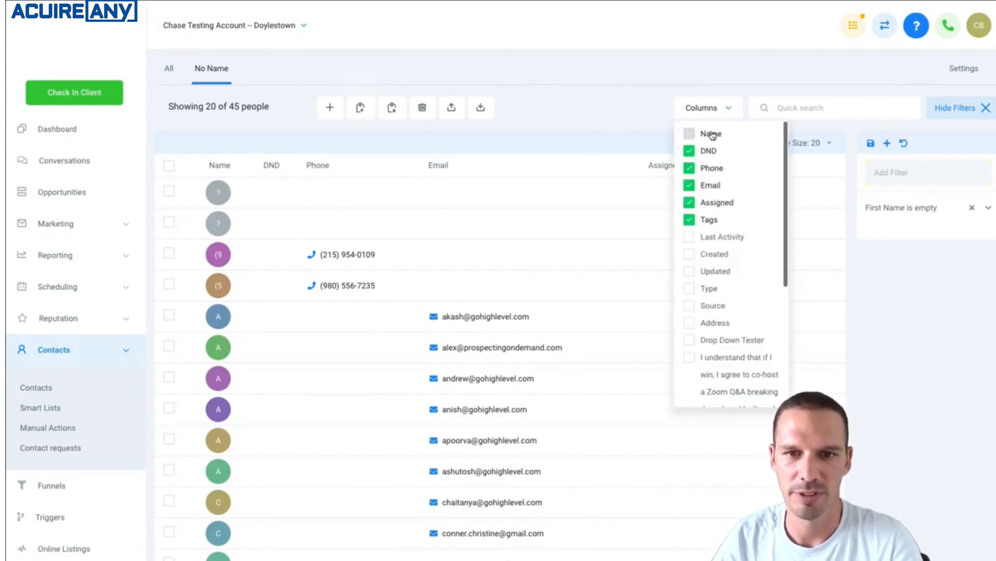
click(692, 152)
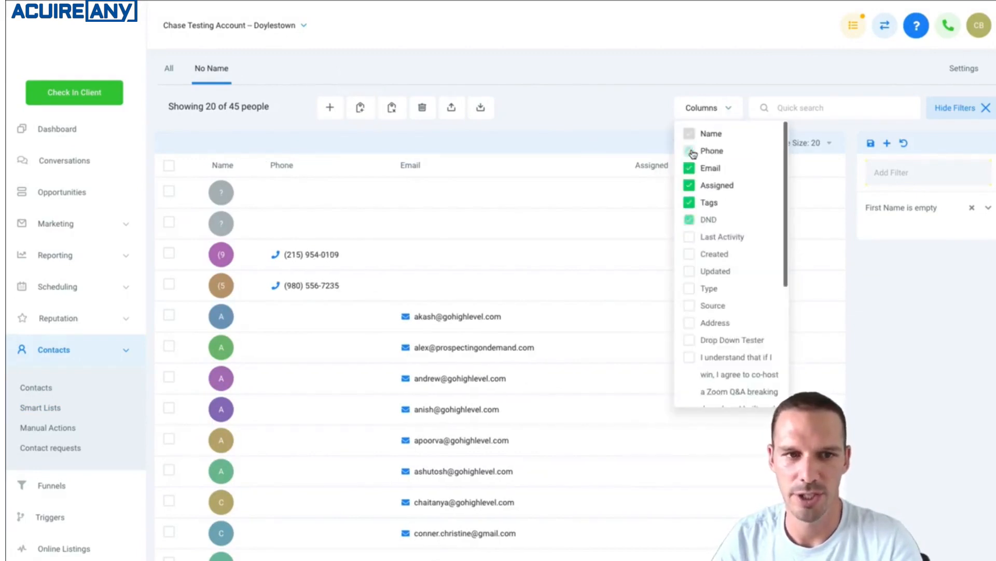
click(650, 111)
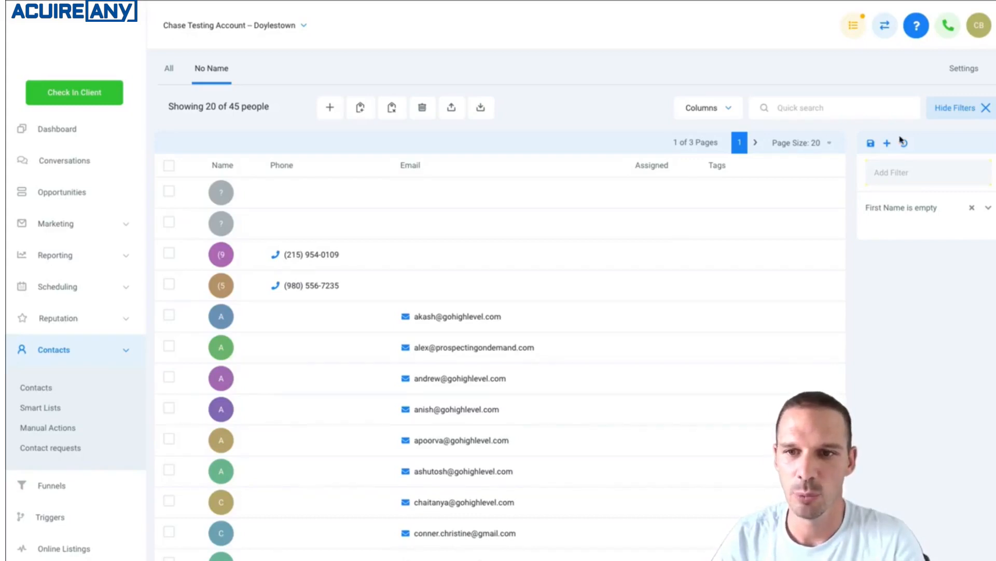
Filter the All contacts list to people whose Email is empty
click(907, 174)
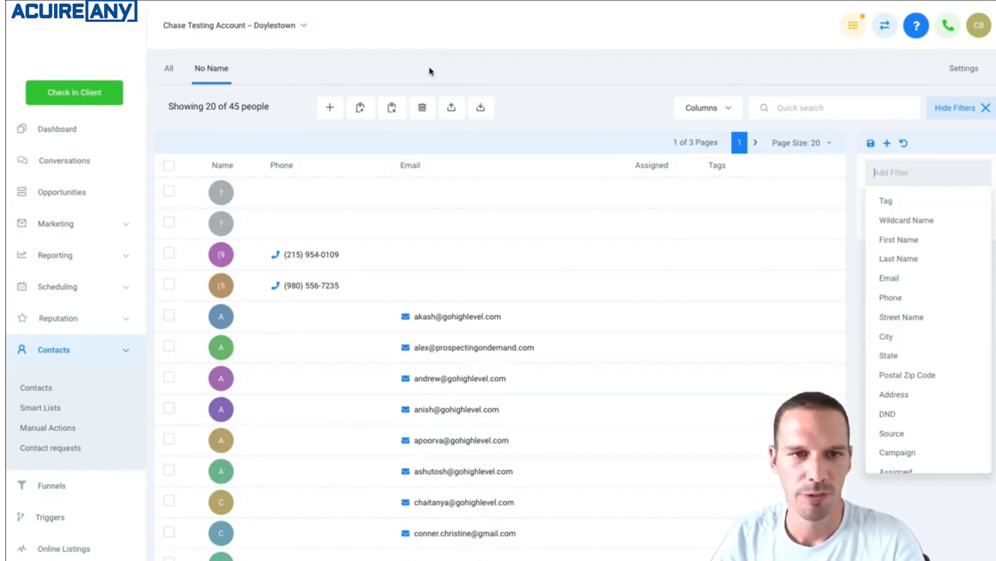
click(169, 69)
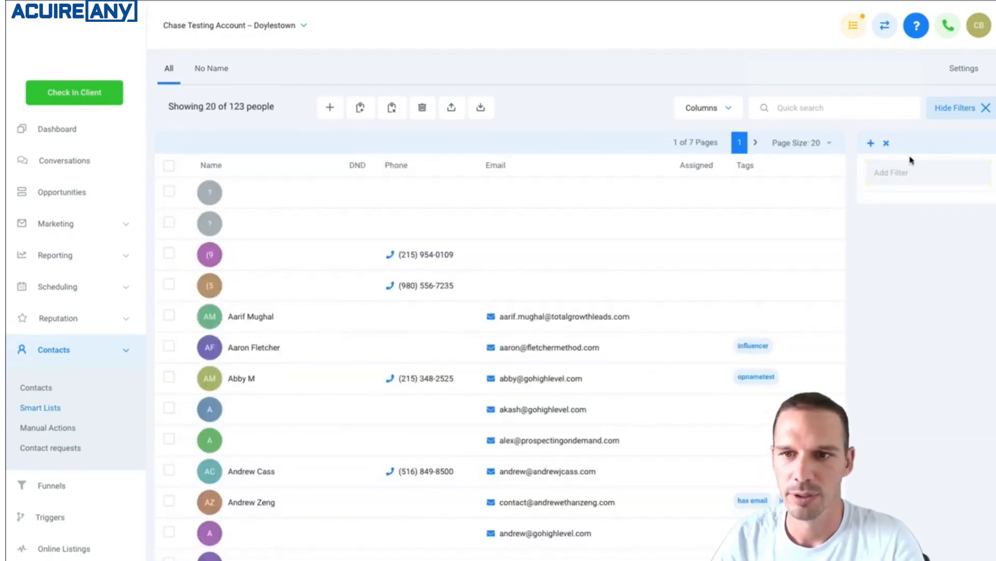
click(900, 173)
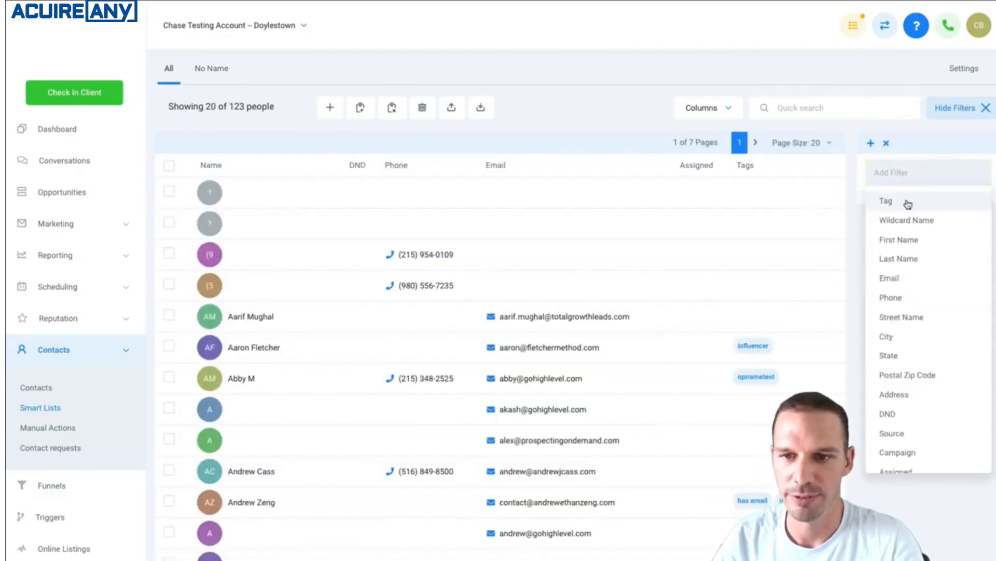
scroll(908, 357, down, 3)
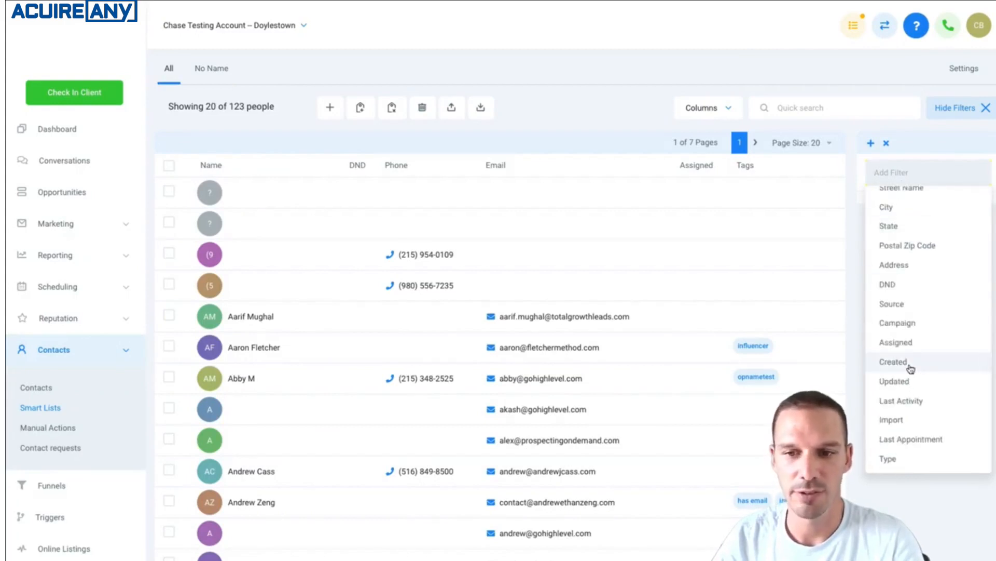
scroll(911, 368, up, 3)
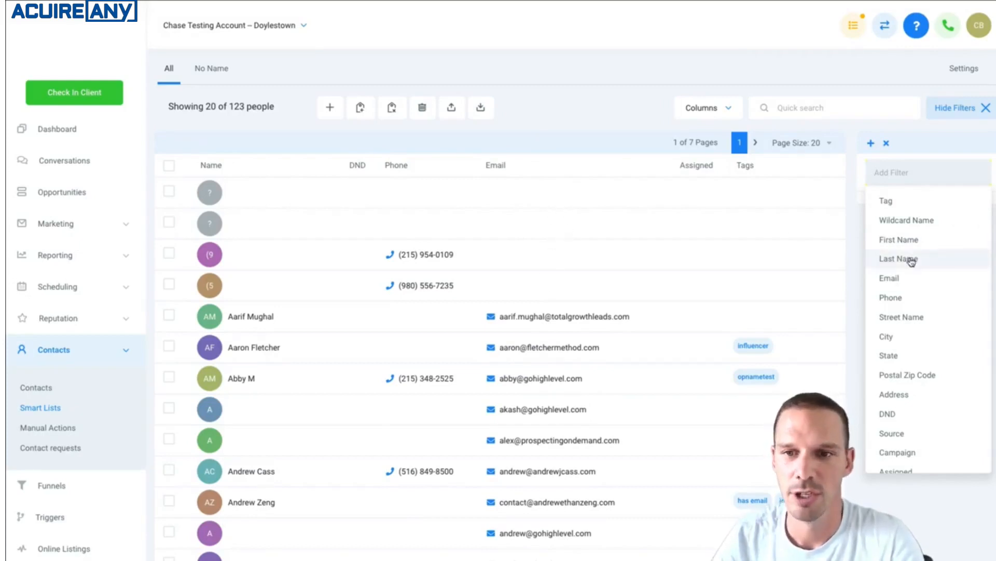
click(891, 279)
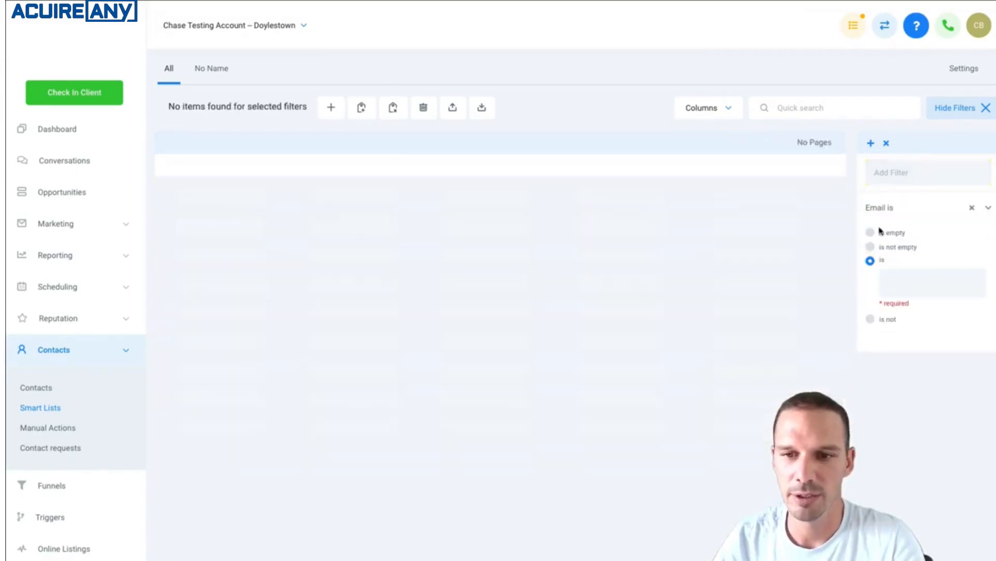
click(870, 232)
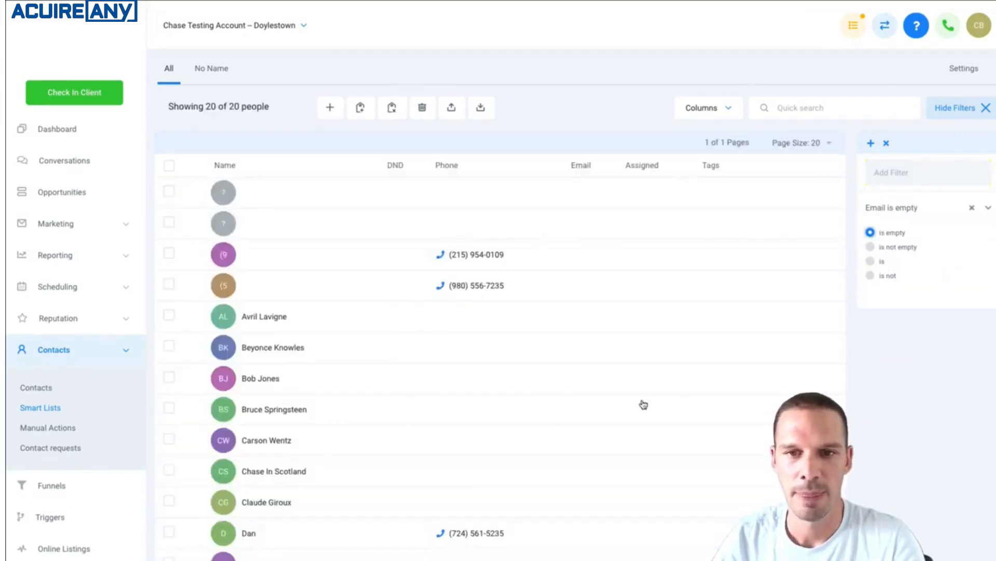
Add a second filter to the All list so that only contacts whose Last Name is empty remain
scroll(643, 404, down, 2)
scroll(644, 404, up, 3)
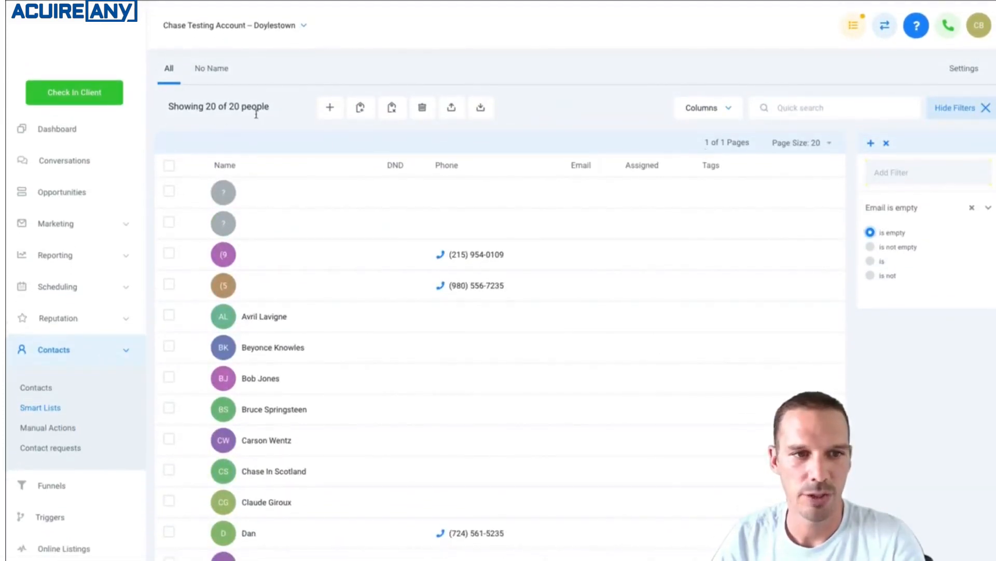
scroll(612, 384, down, 4)
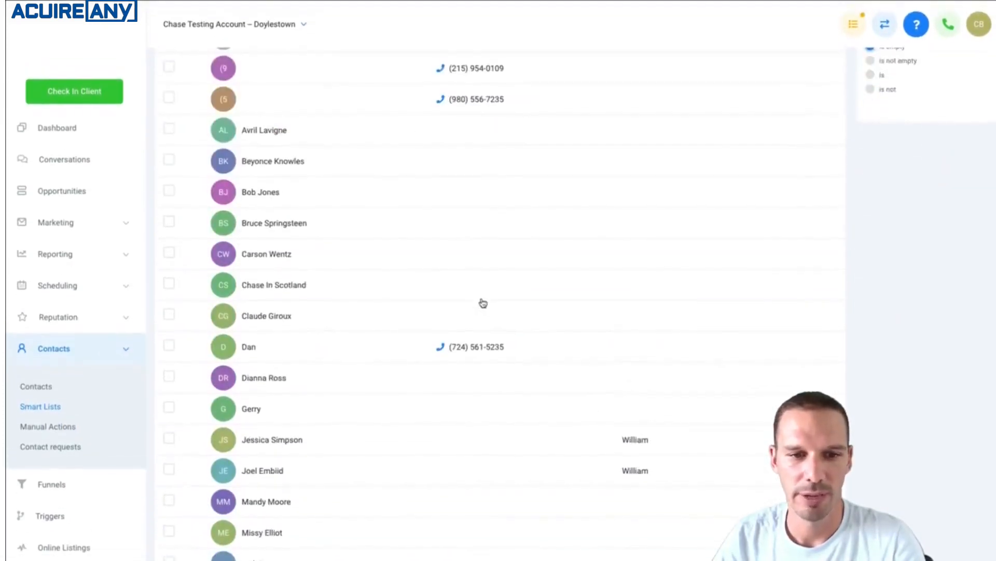
scroll(483, 311, up, 4)
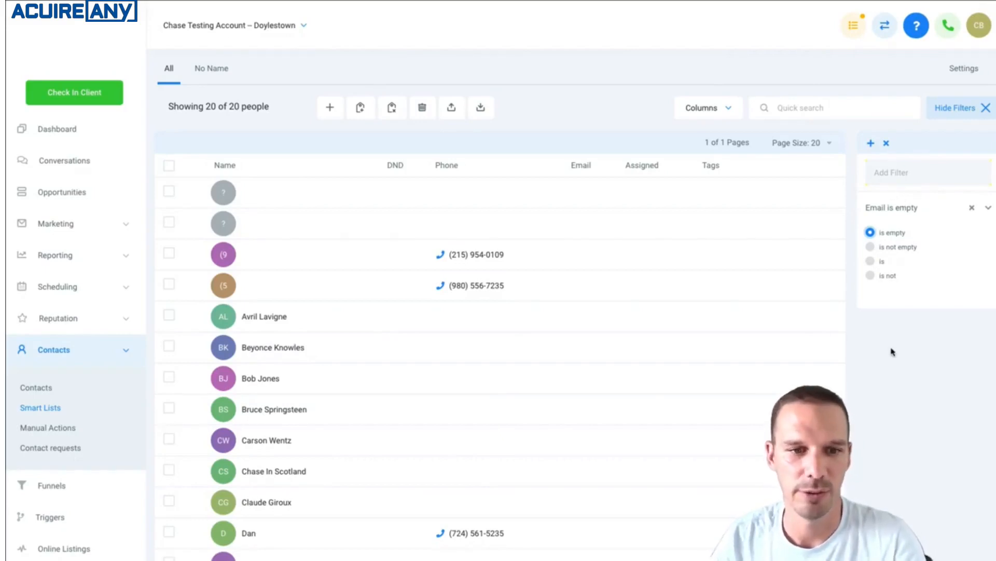
click(883, 171)
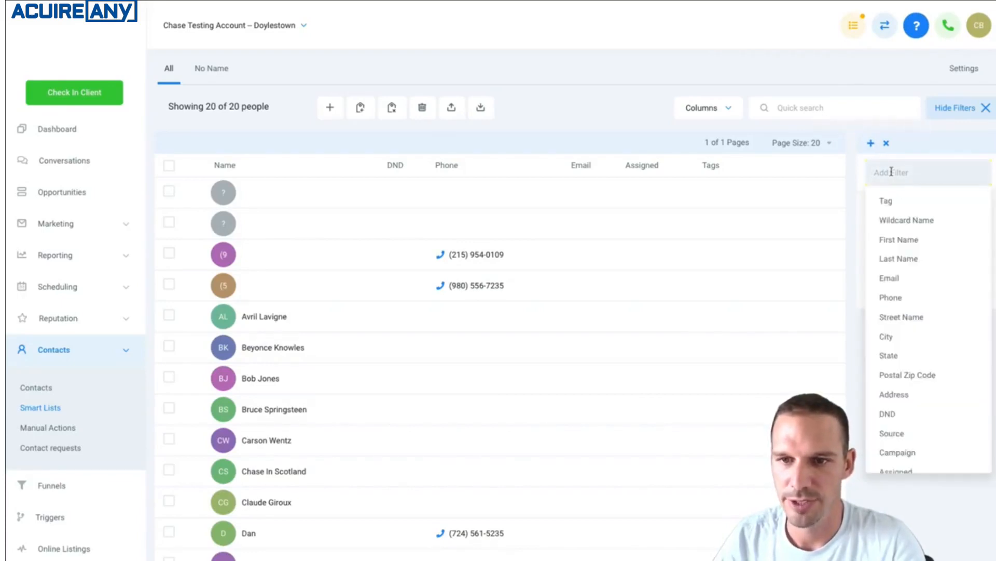
click(926, 262)
click(870, 270)
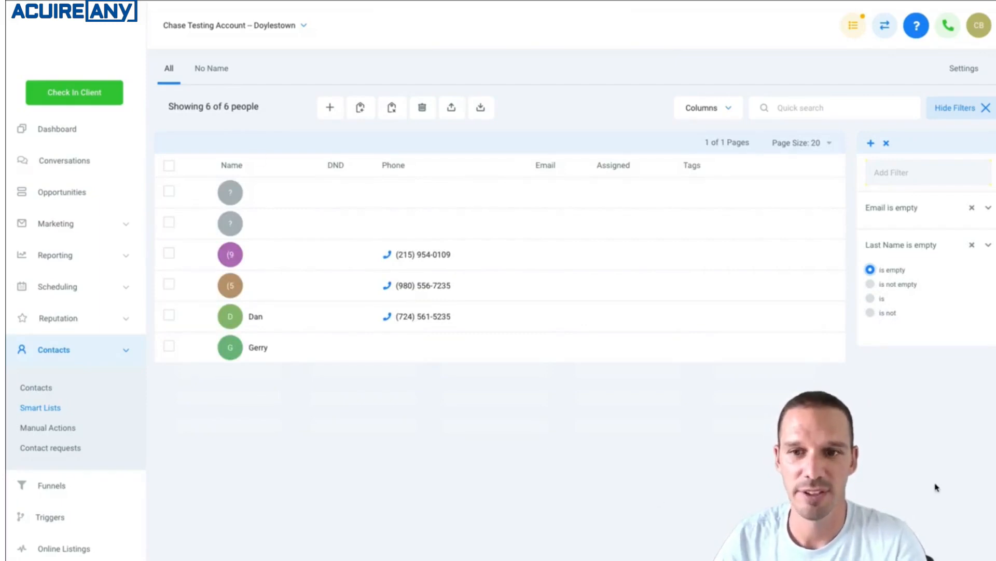
Save the filtered contacts as a new smart list named "No LN No Email"
click(871, 144)
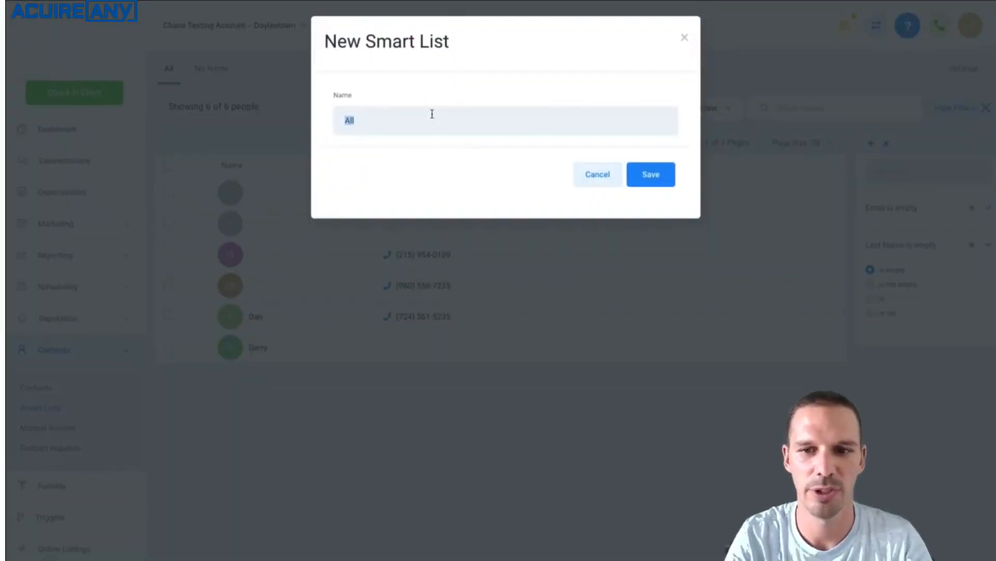
text(No)
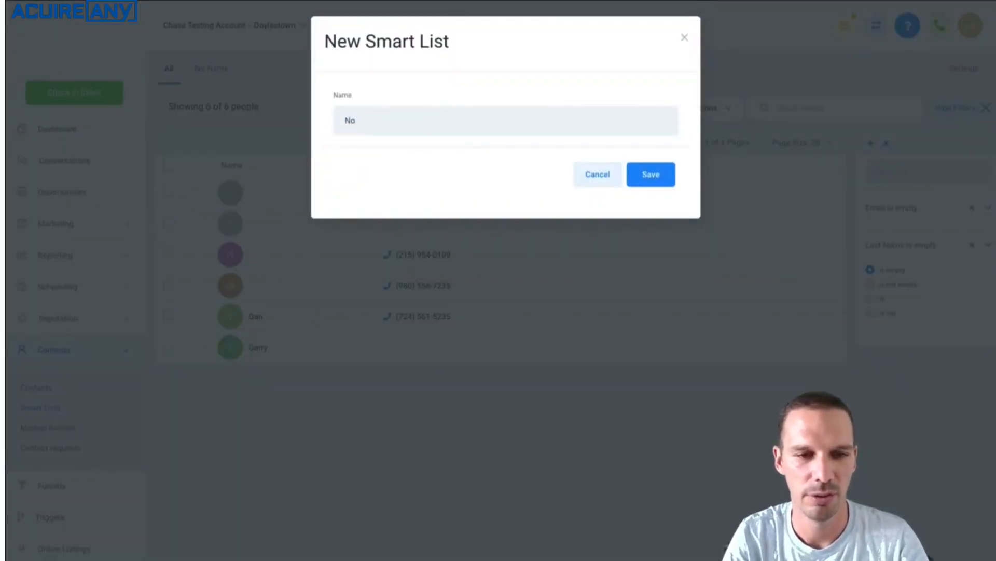
text( Lat)
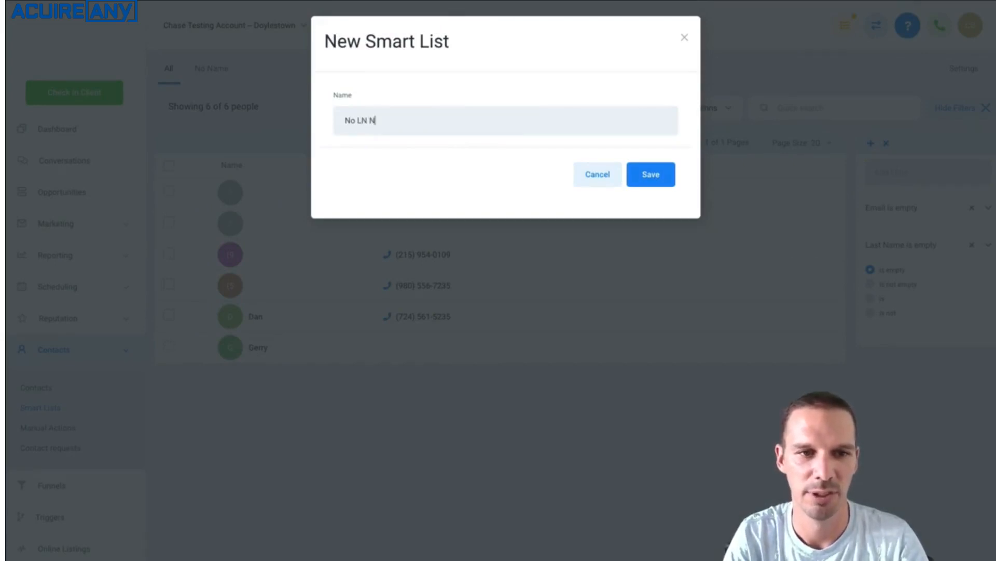
text(N No Email)
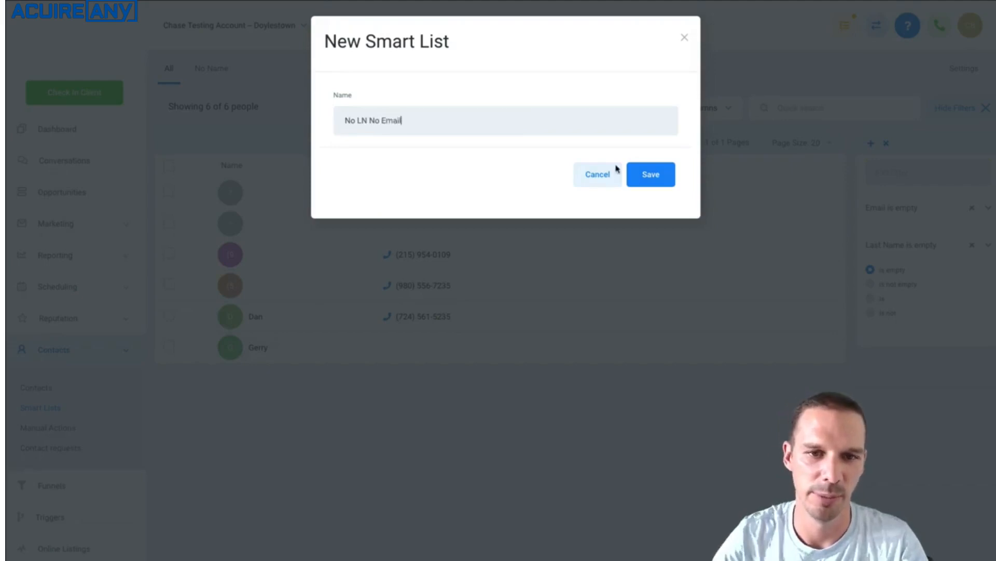
click(659, 175)
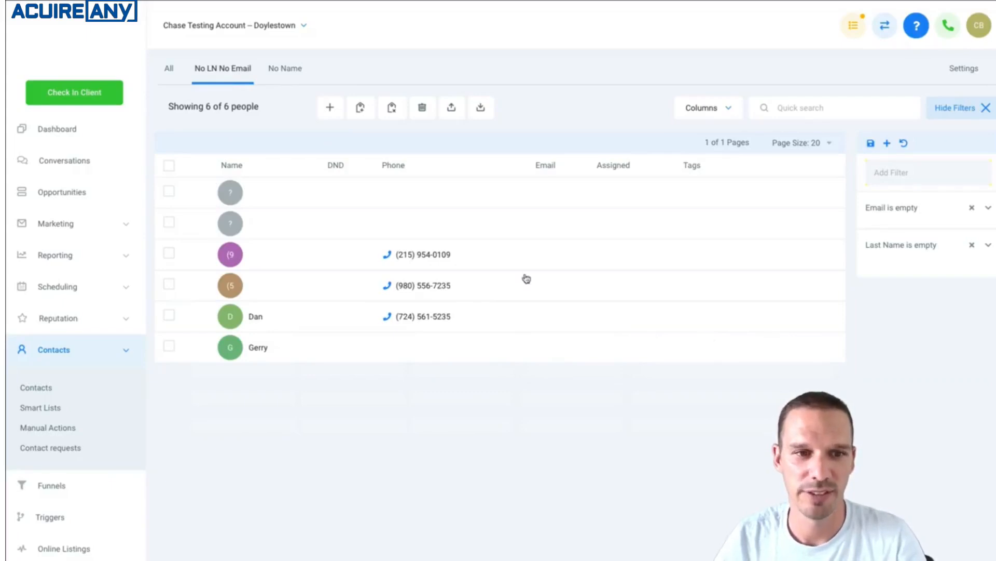
View the record of the third contact in the smart list, go on to the next record, and return to the list
click(320, 262)
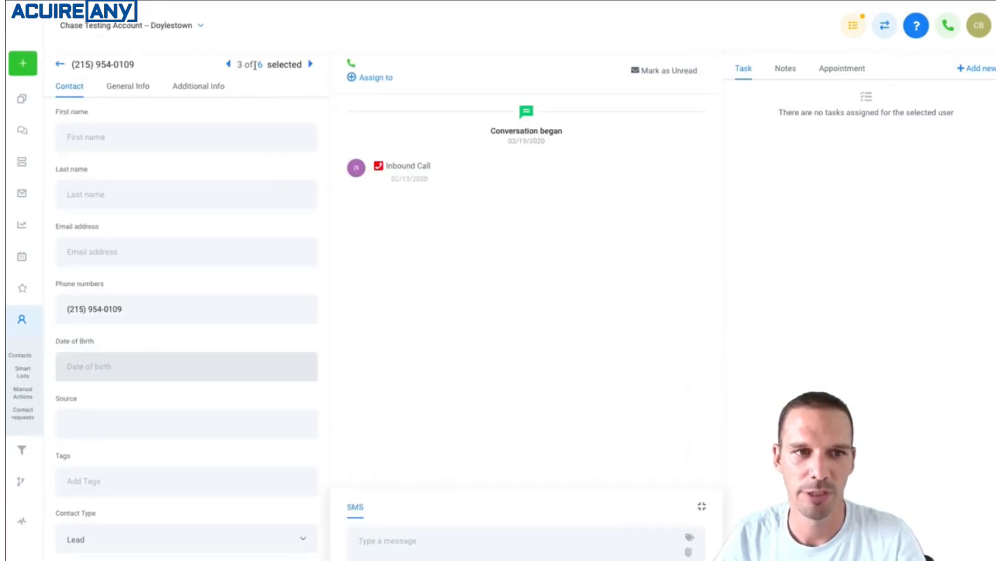
click(311, 64)
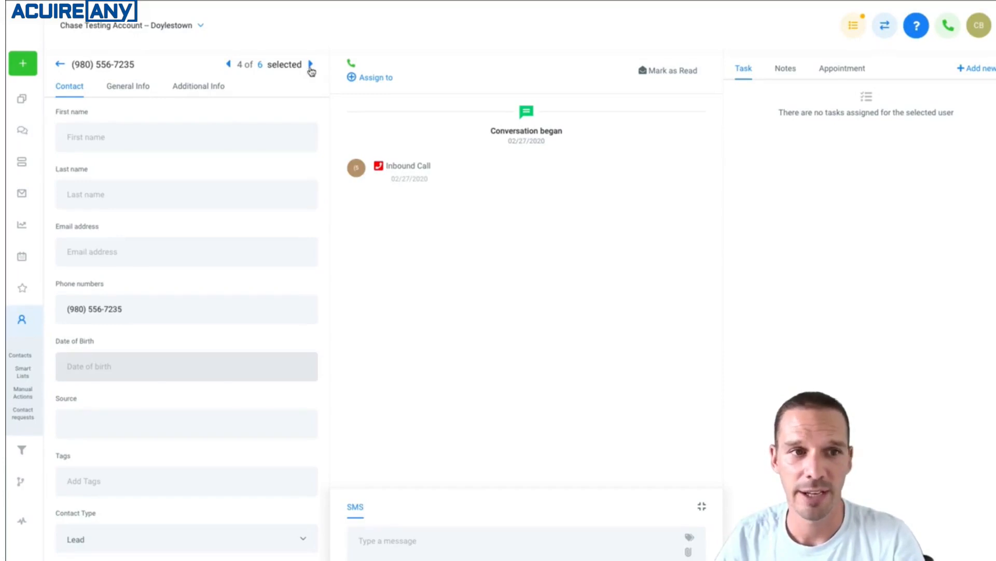
click(263, 70)
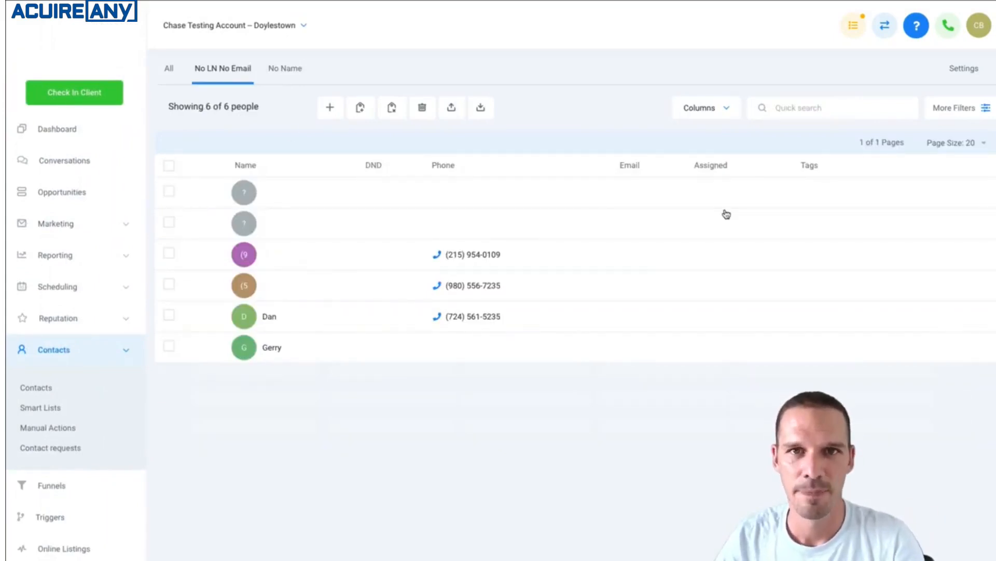
Remove the Email and Last Name filters from the No LN No Email list view
click(958, 109)
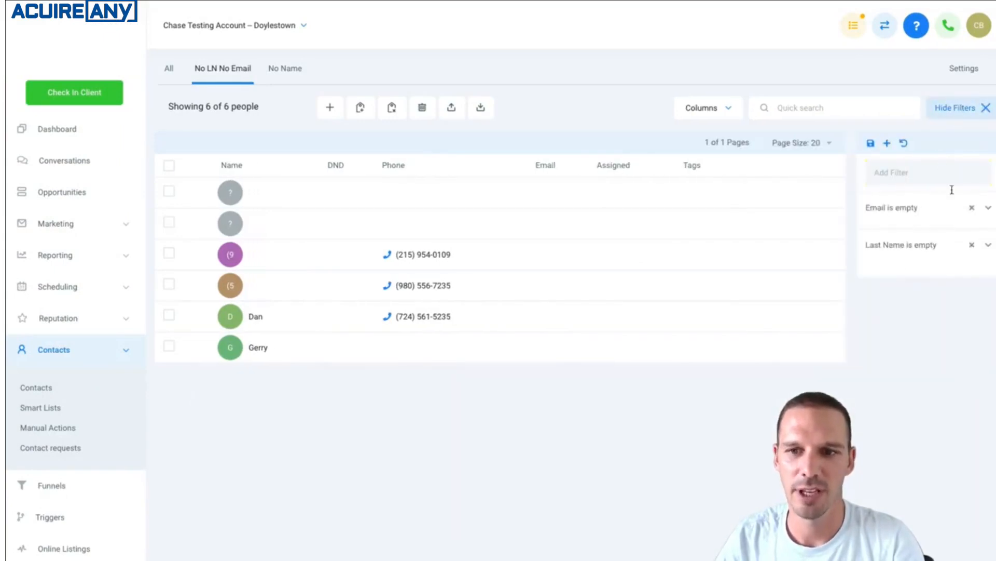
click(987, 208)
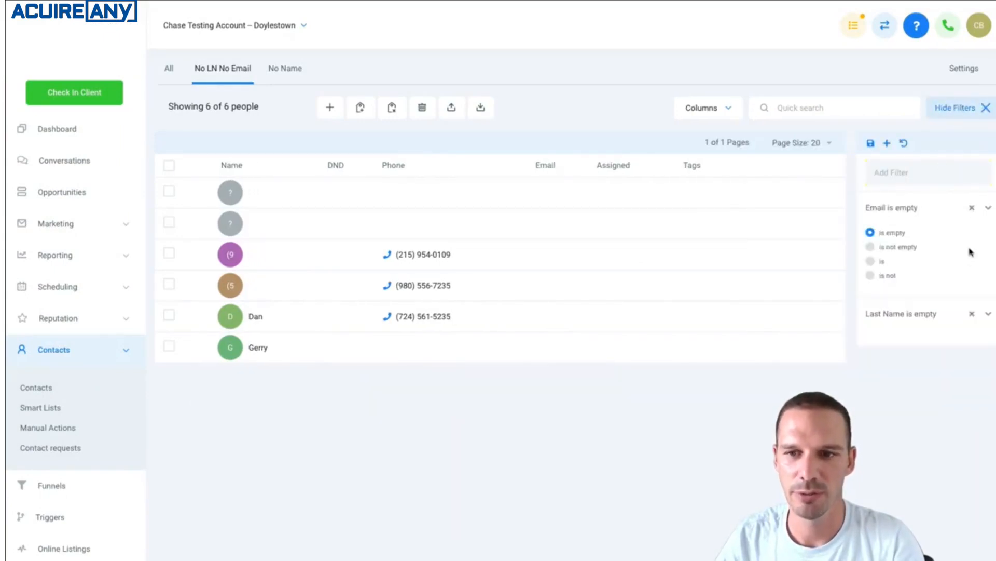
click(972, 208)
click(972, 208)
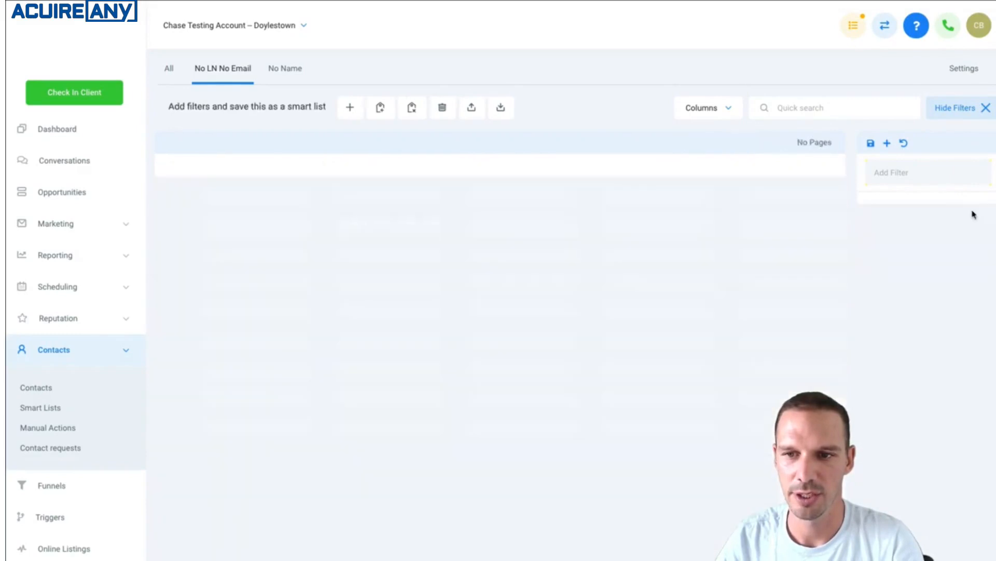
Try filtering contacts by First Name is "avr", and remove that filter
click(937, 183)
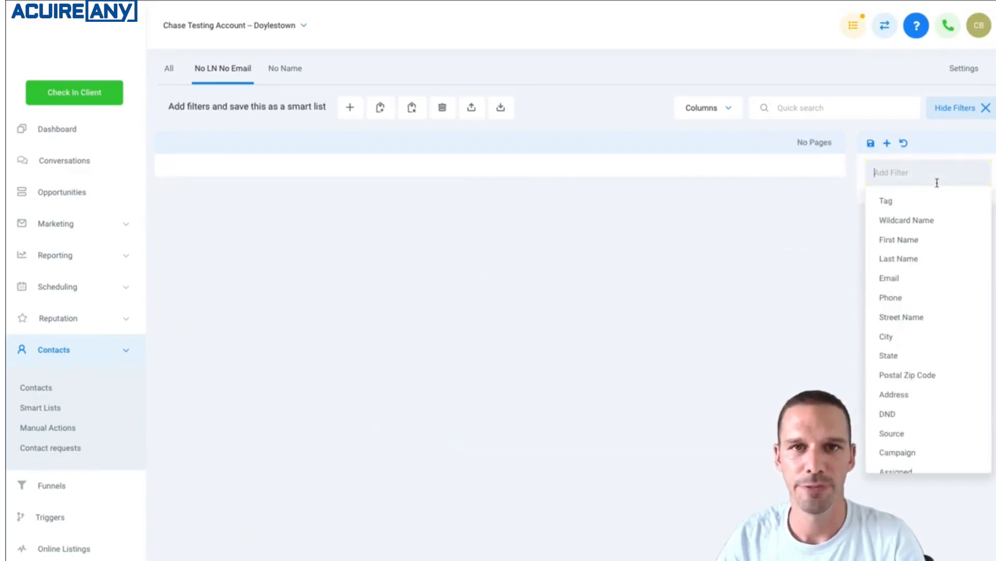
click(919, 242)
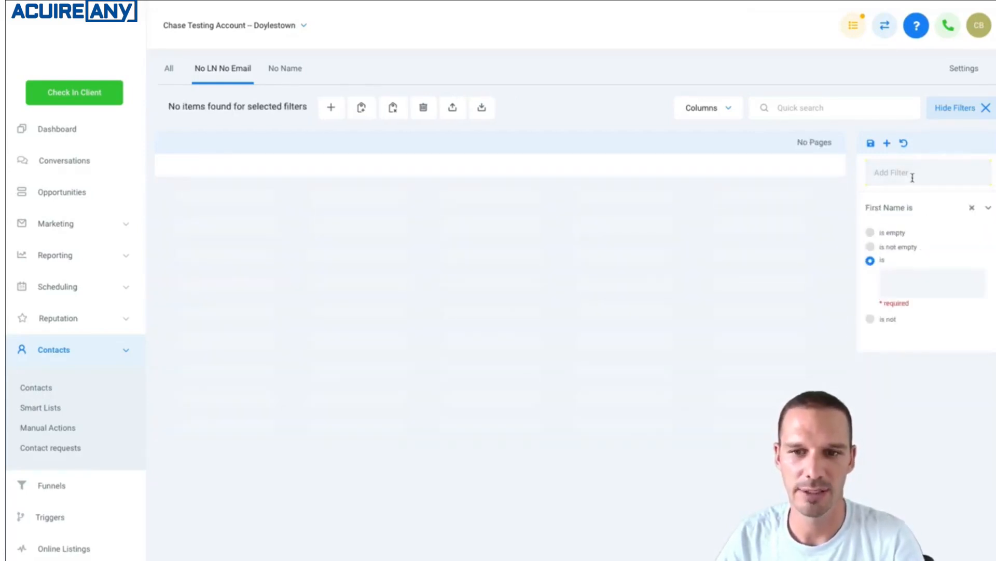
click(911, 277)
text(avr)
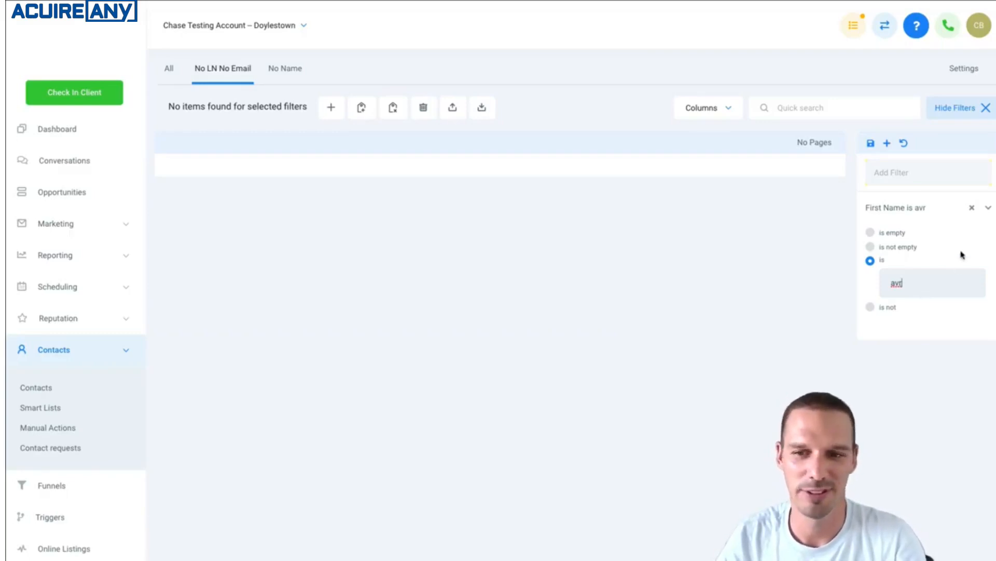
click(972, 208)
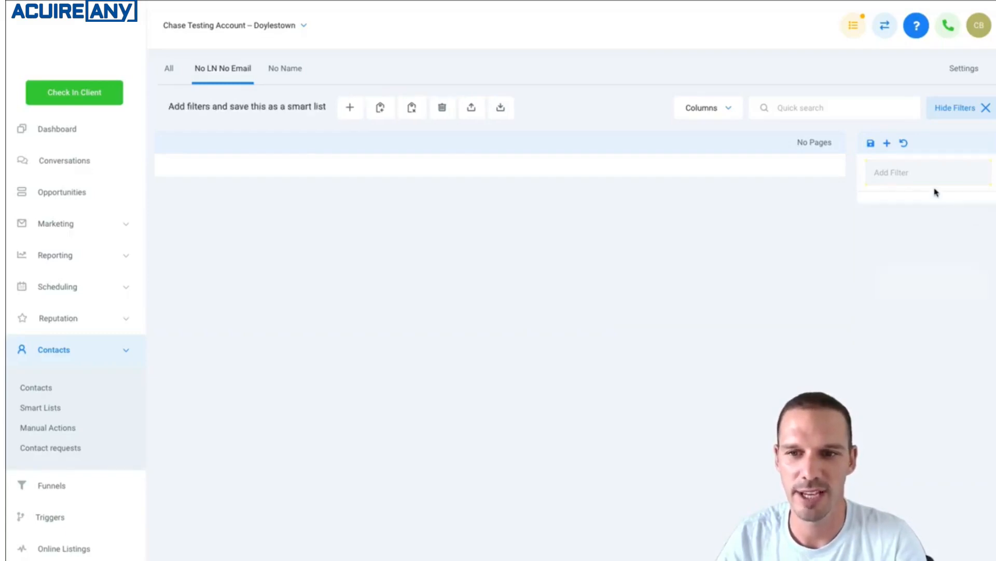
Try filtering the contacts by Wildcard Name is "*av*", and remove that filter
click(912, 176)
click(912, 221)
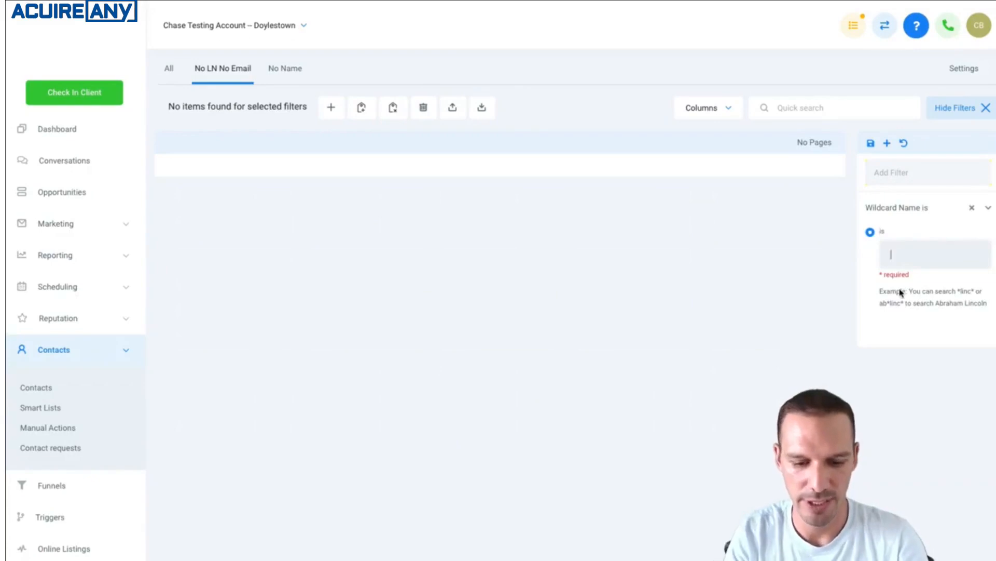
text(*)
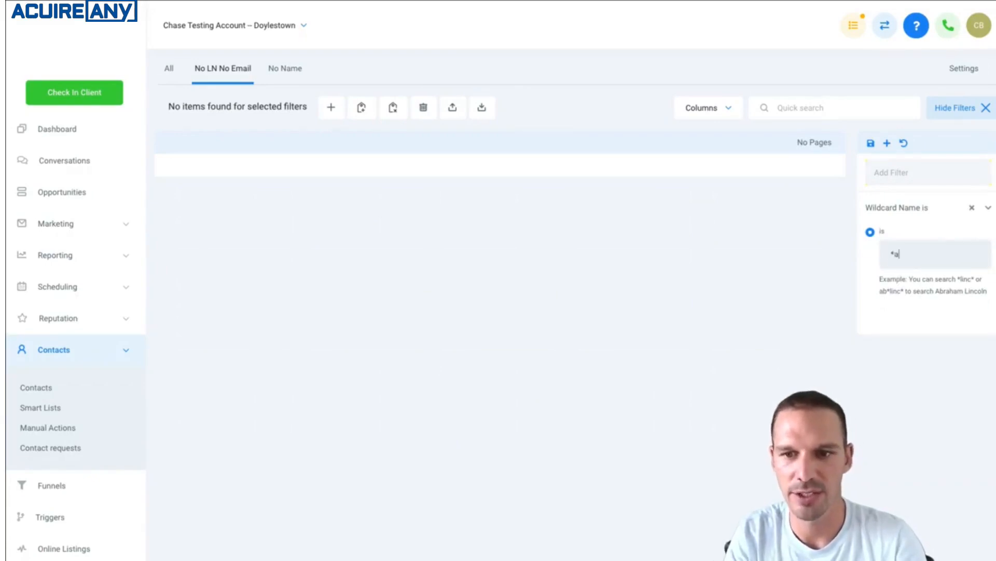
text(av)
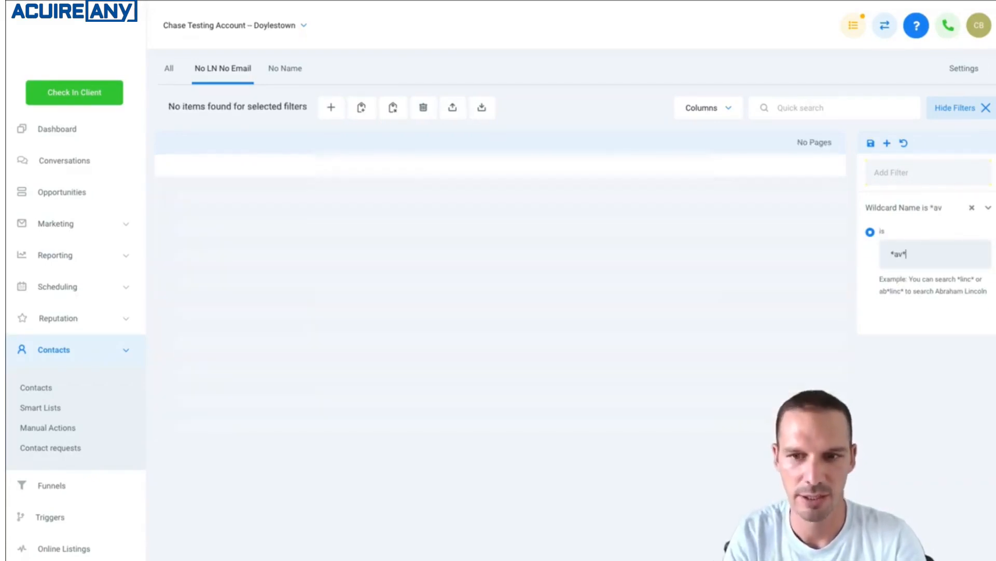
text(*)
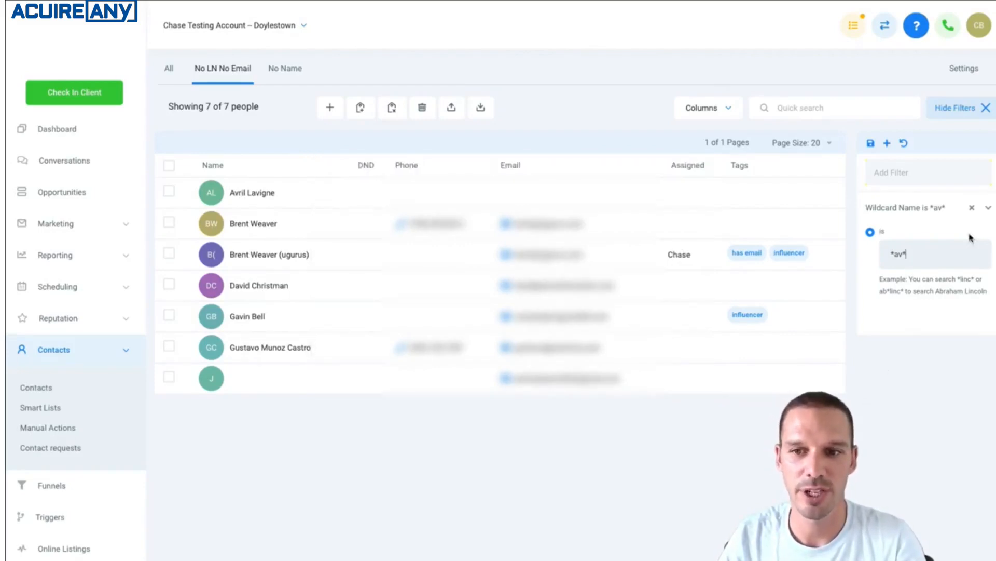
click(972, 207)
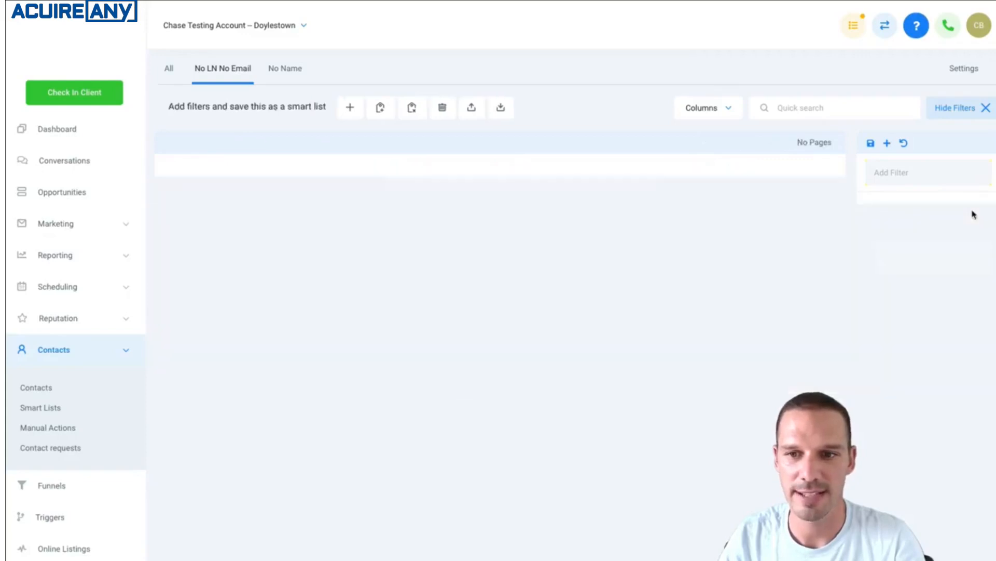
Filter the contacts by Last Activity less than 10 days ago
click(915, 173)
scroll(911, 343, down, 3)
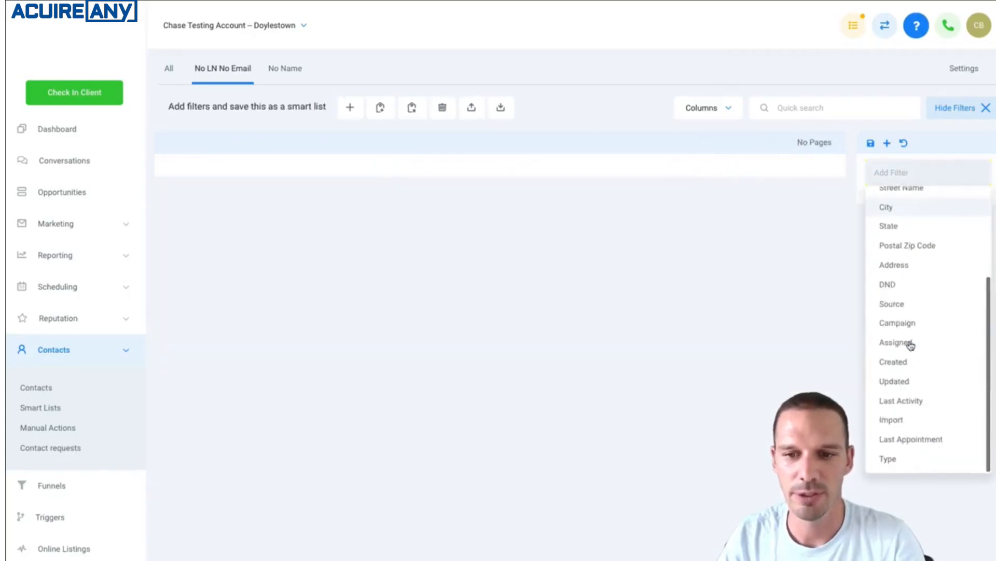
click(909, 400)
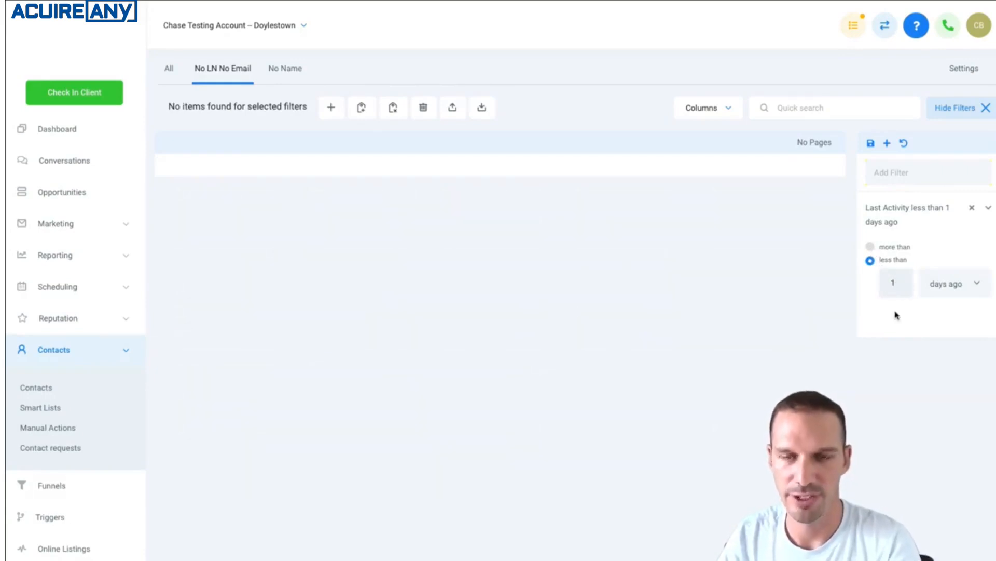
text(0)
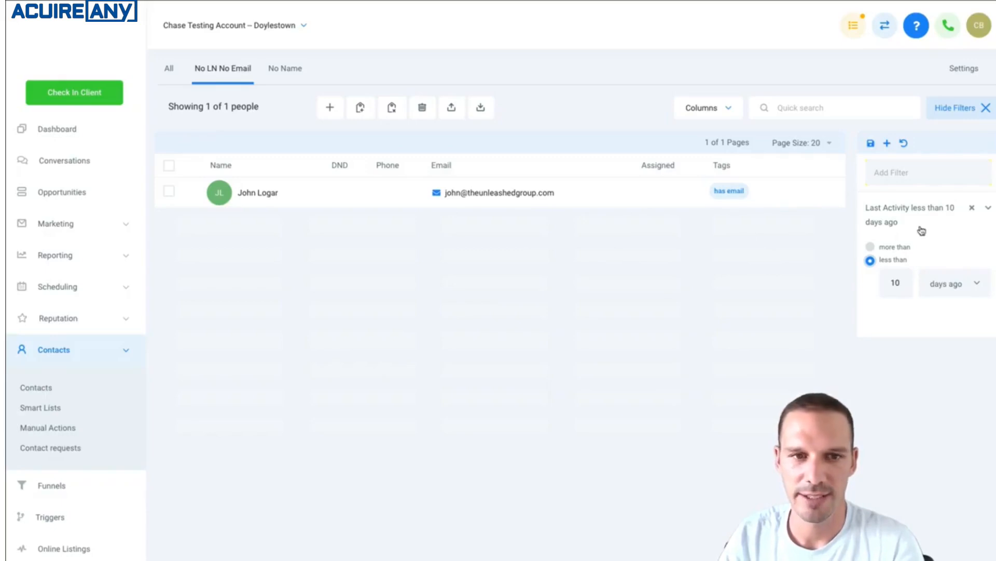
Add the Last Activity column to the contact list
click(715, 119)
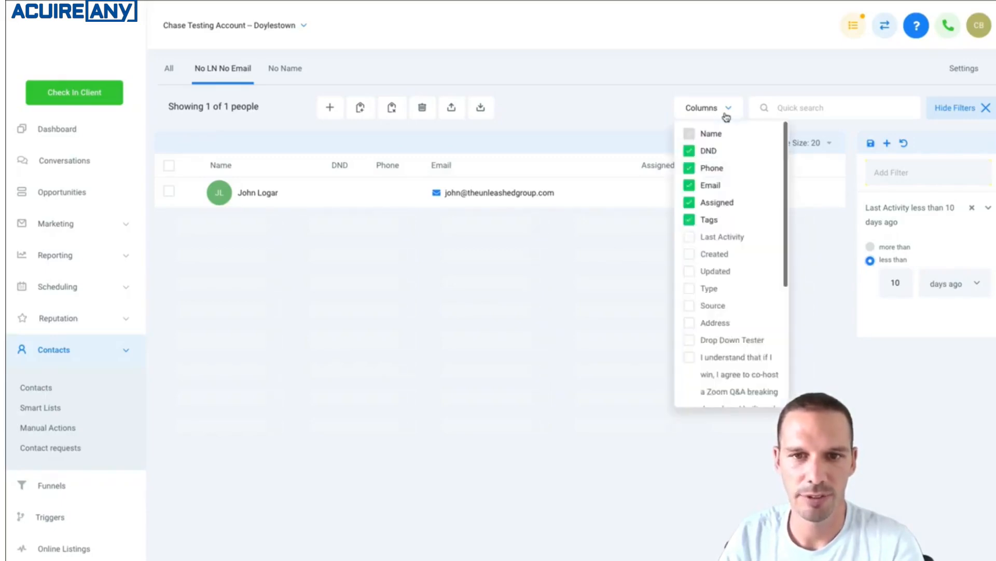
click(689, 242)
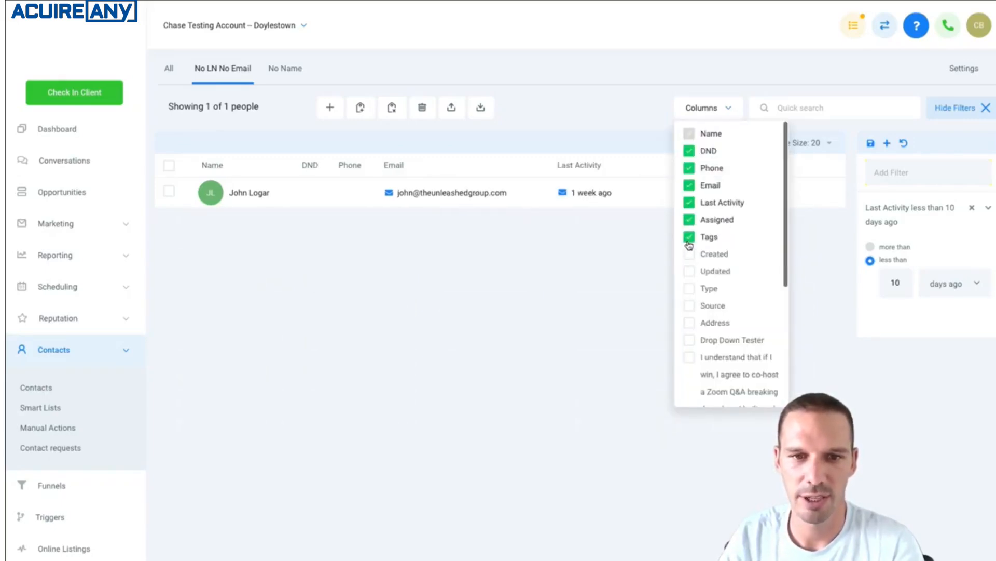
click(598, 332)
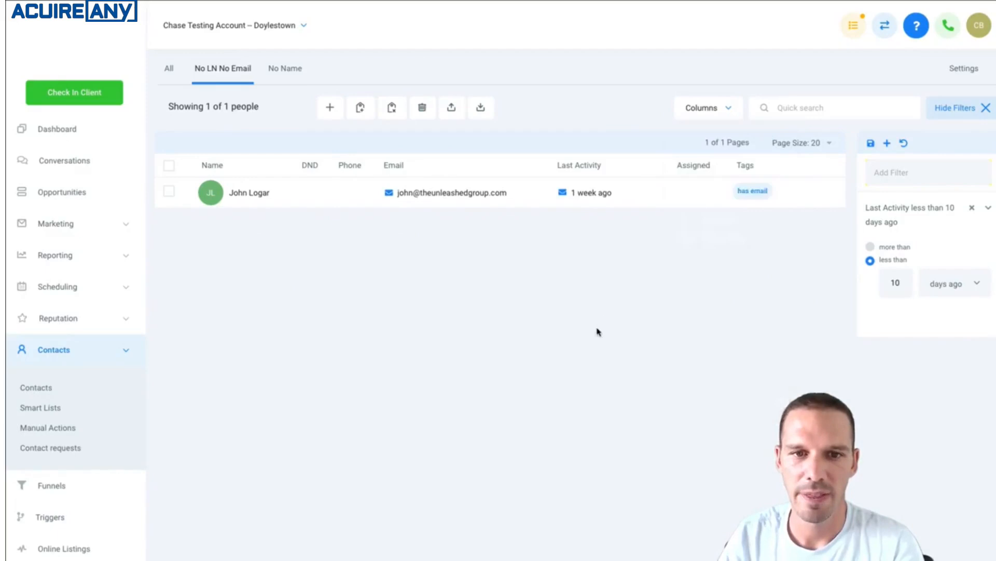
View the filtered contact's record, return to the list, and review the Last Activity filter's settings
click(564, 198)
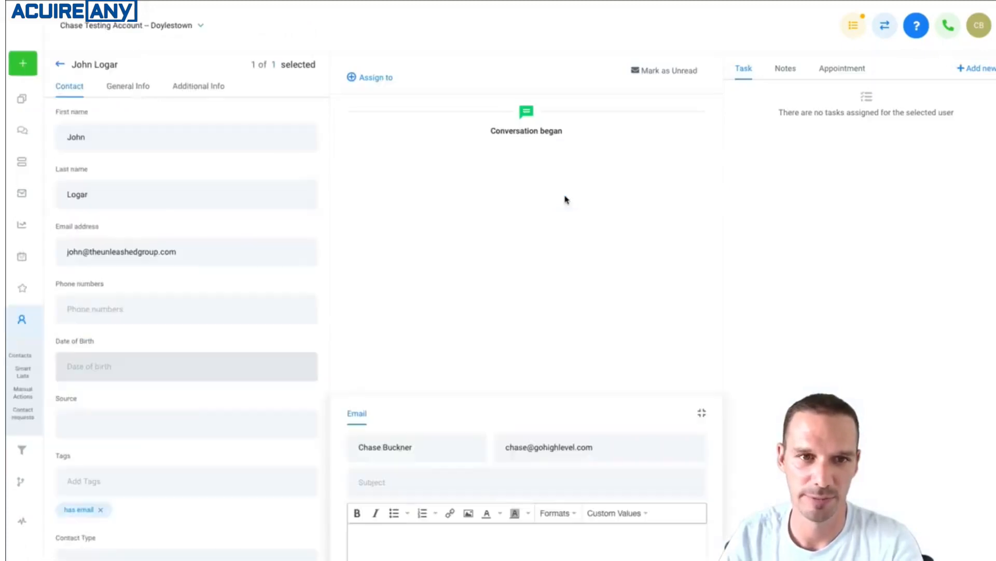
click(60, 64)
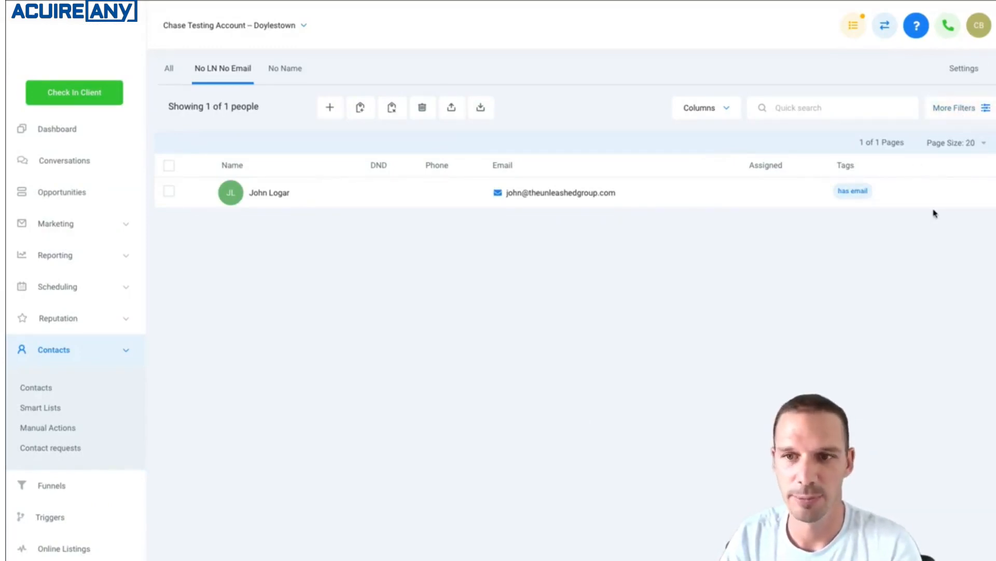
click(966, 109)
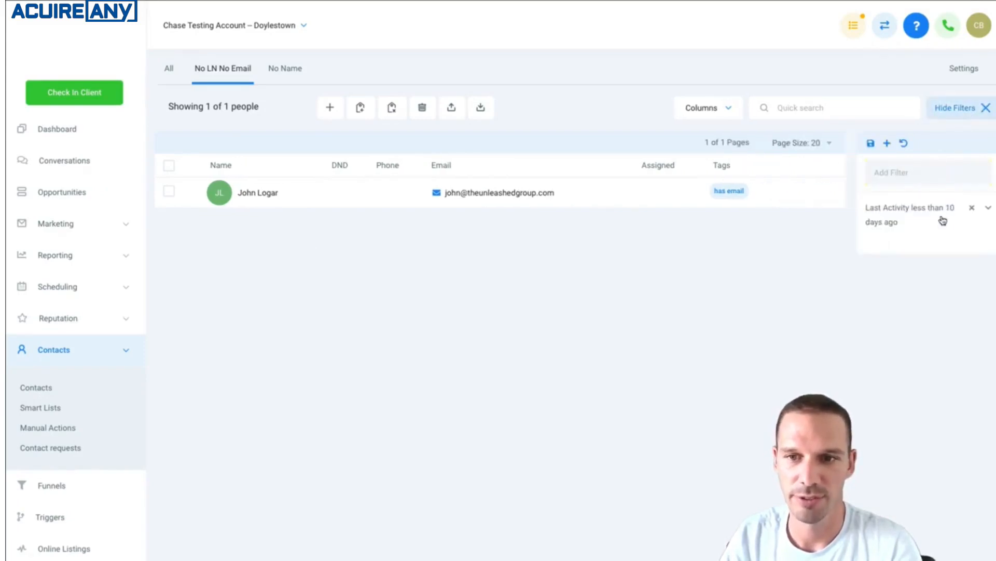
click(919, 215)
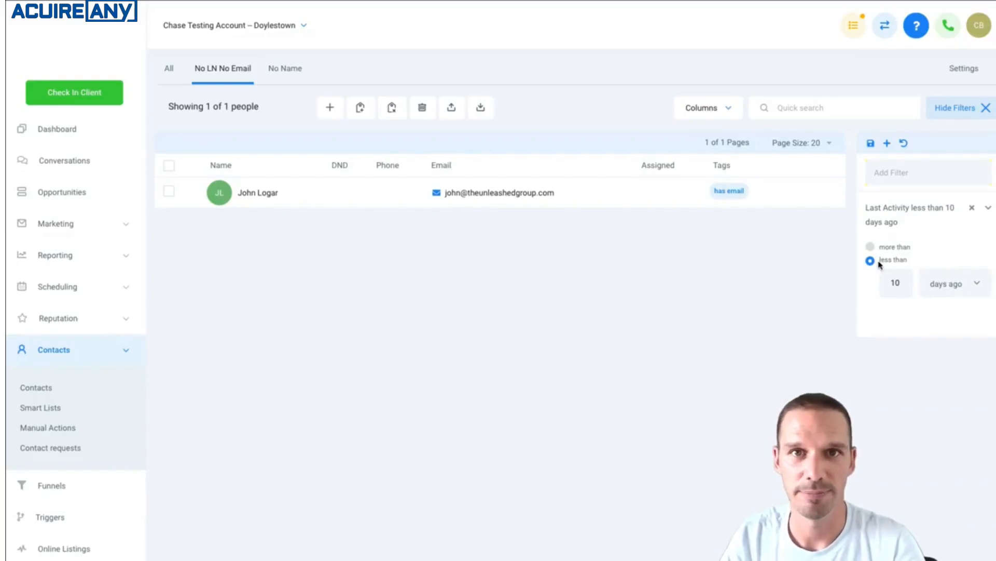
Reset the No LN No Email list to its saved filters and look through the available filter types
click(929, 173)
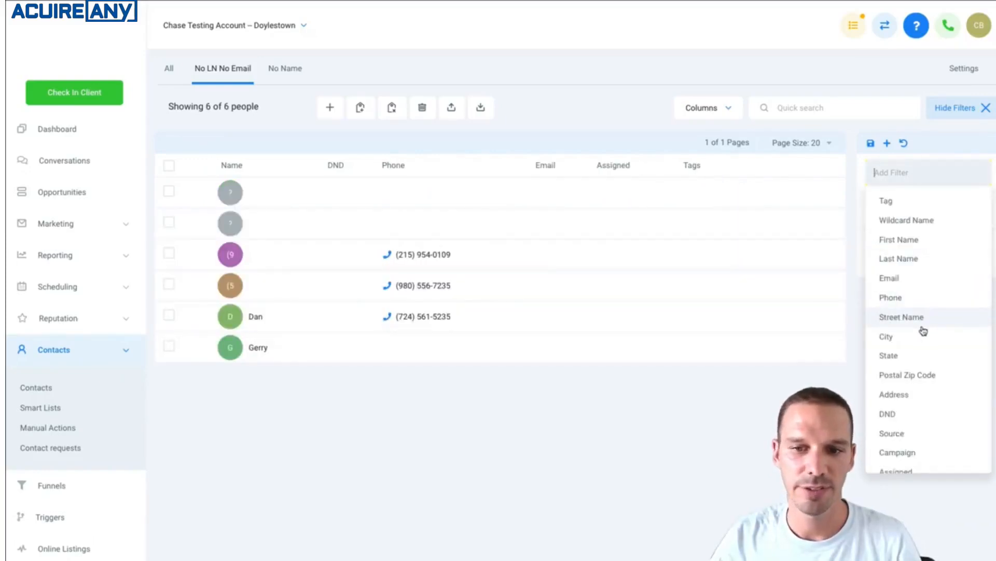
scroll(923, 384, down, 1)
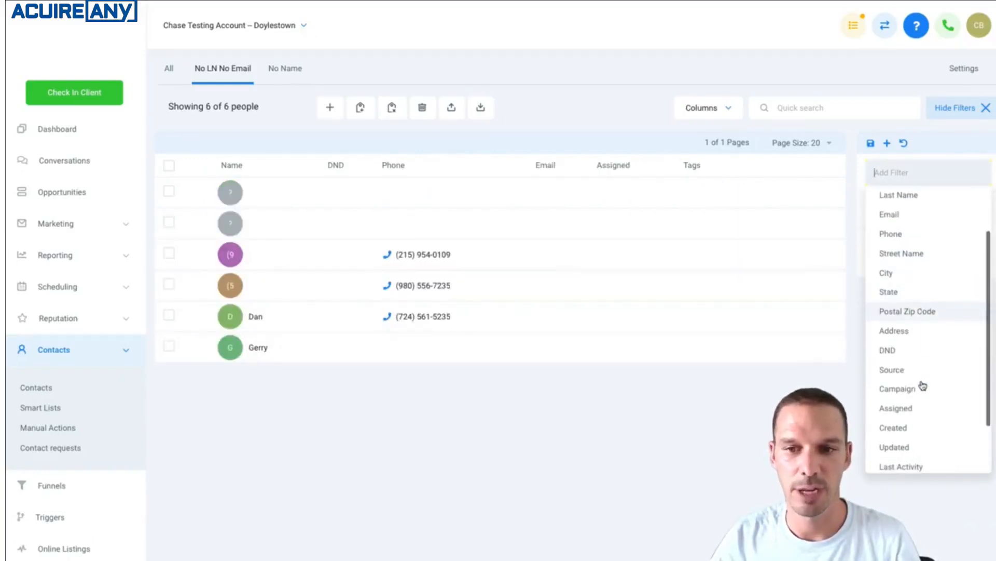
scroll(923, 385, down, 3)
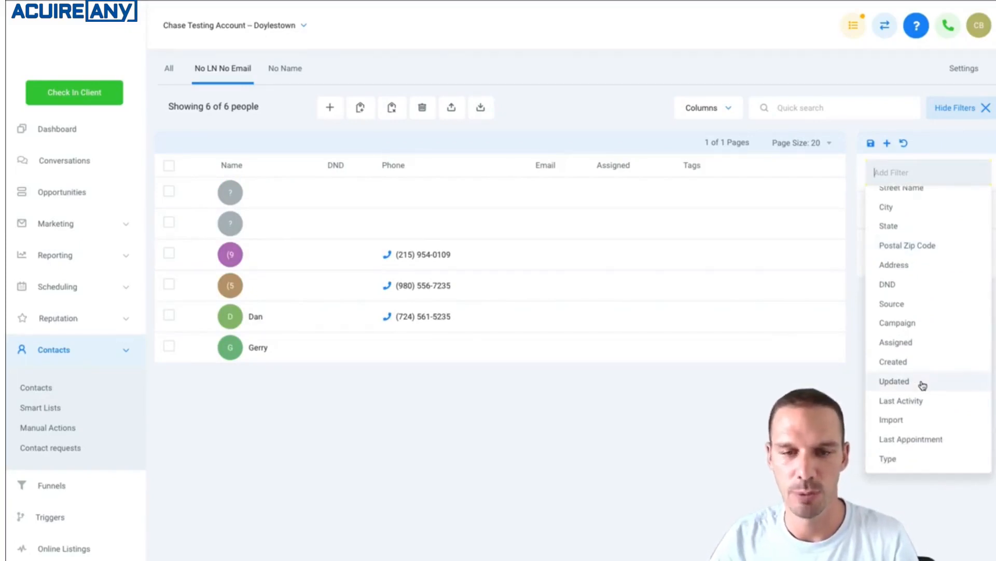
scroll(910, 276, up, 4)
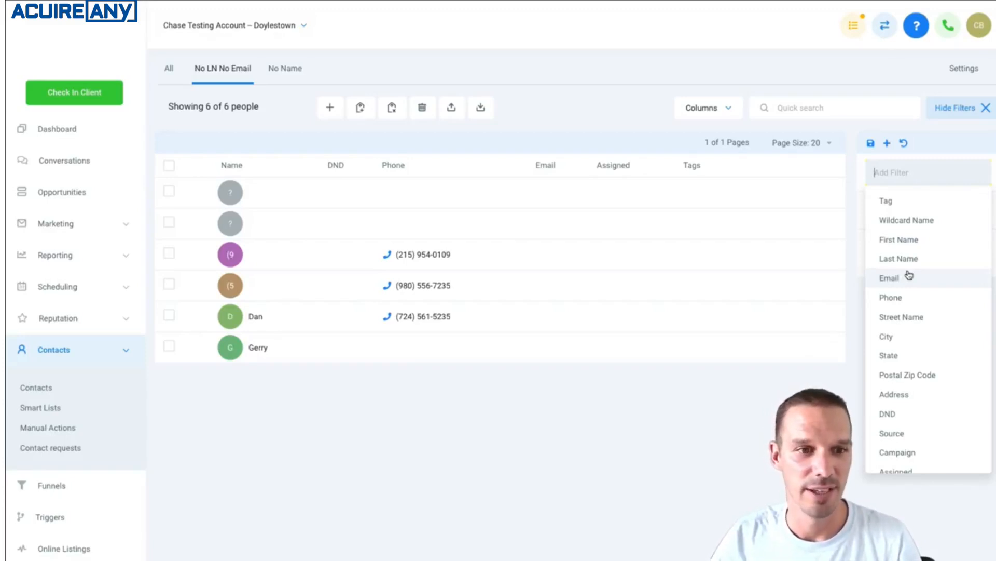
click(943, 158)
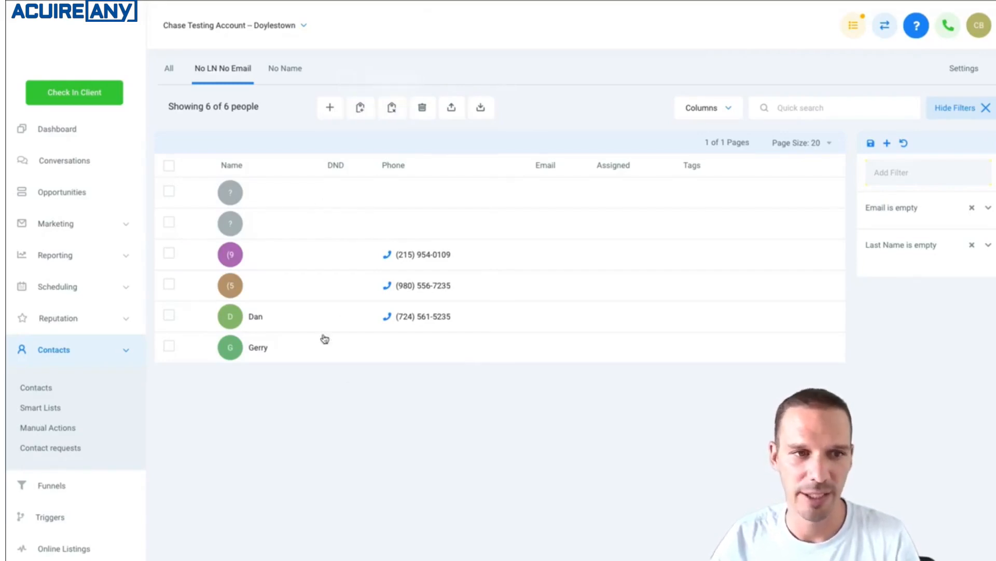
Select all contacts in the No LN No Email list and open the fifth contact's record
click(169, 165)
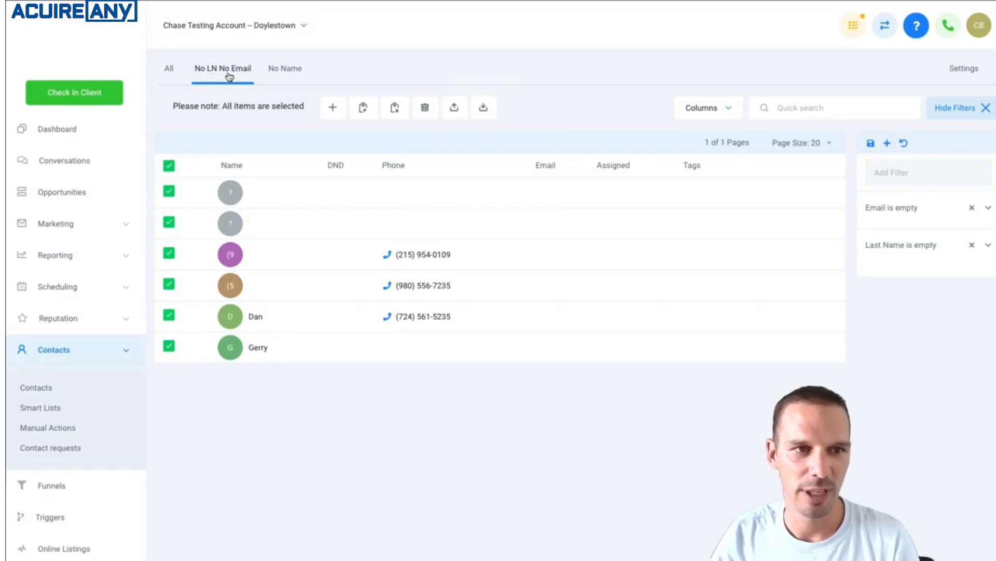
click(304, 324)
Fill in the contact's missing last name and return to the smart list
click(196, 200)
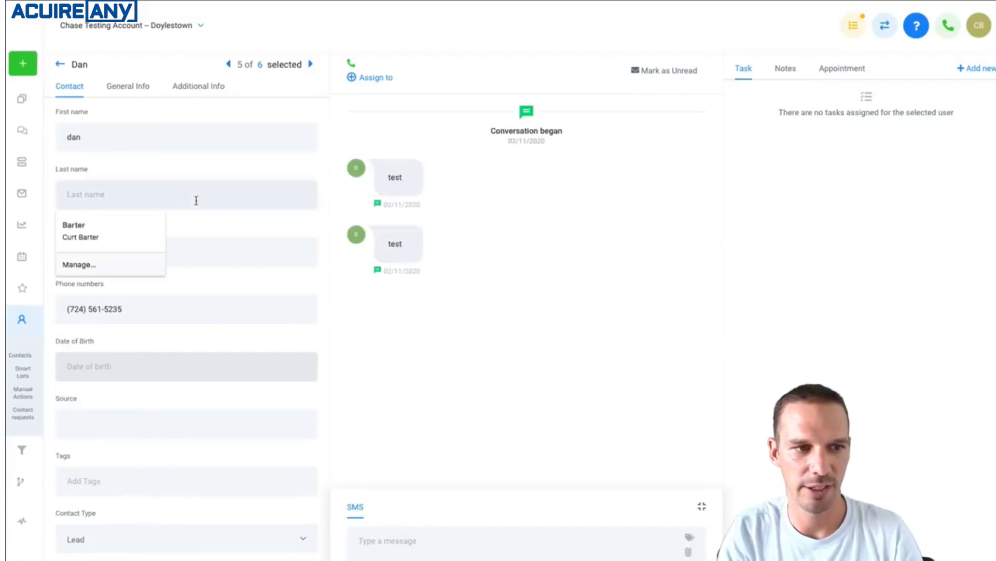
text(Smin)
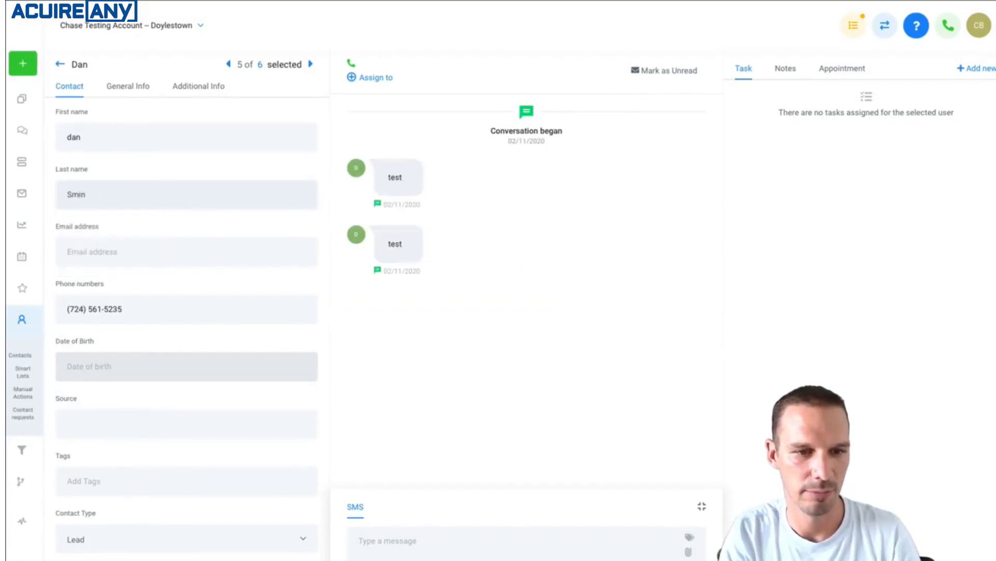
key(BackSpace)
key(BackSpace)
key(BackSpace)
text(mith)
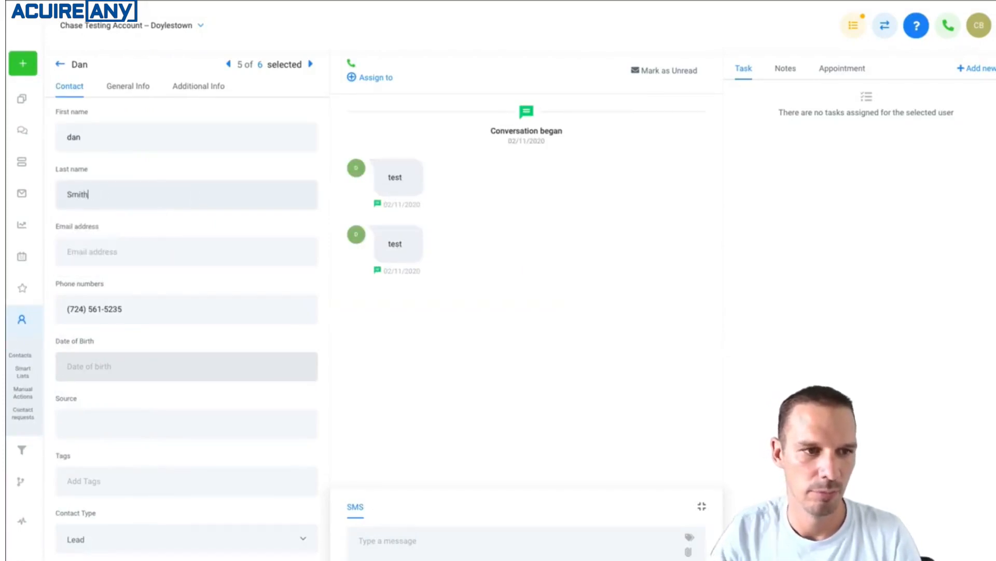
scroll(220, 422, down, 3)
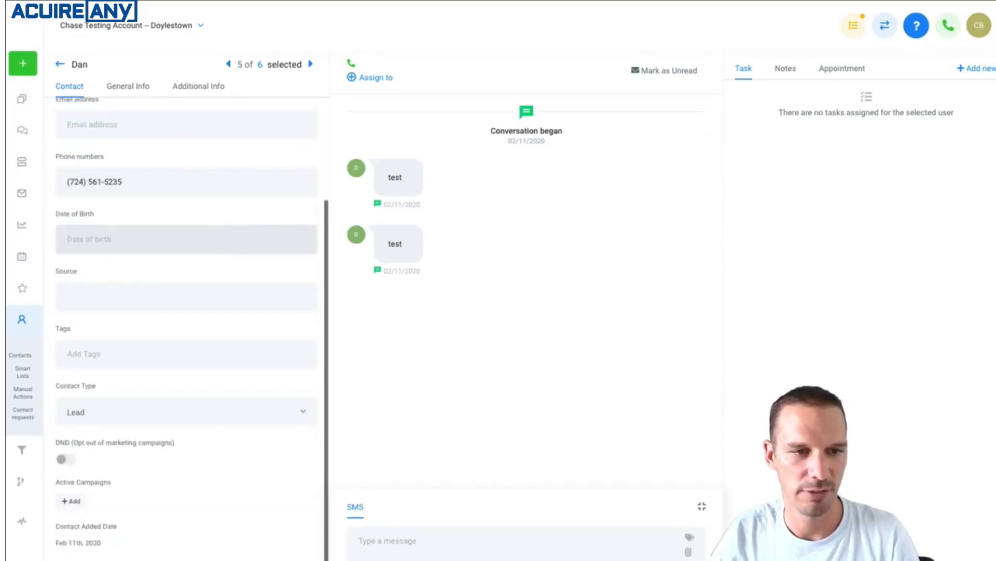
scroll(186, 326, up, 1)
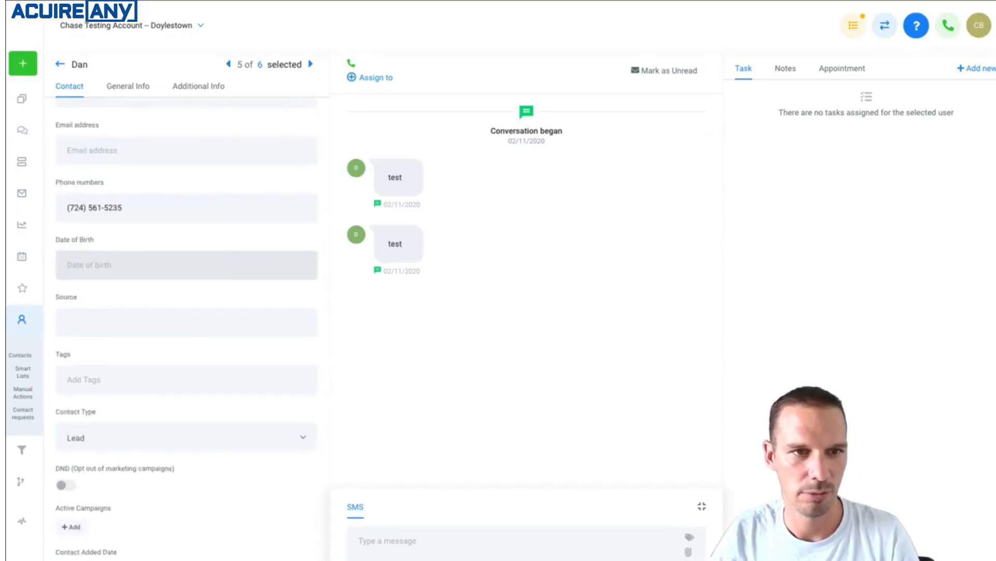
click(260, 65)
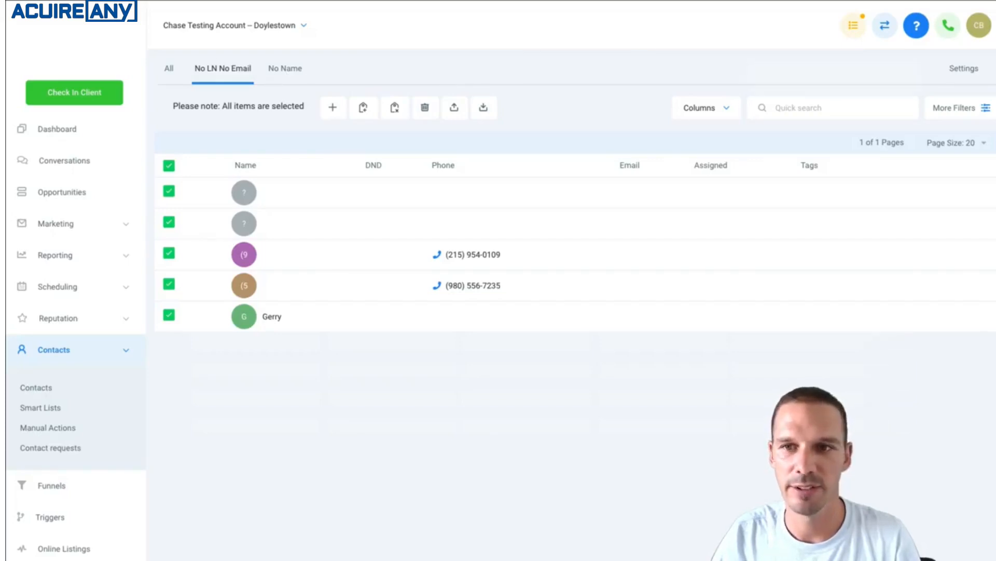
Move the No Name smart list above No LN No Email in the smart list settings, and check its rename form without changing the name
click(966, 76)
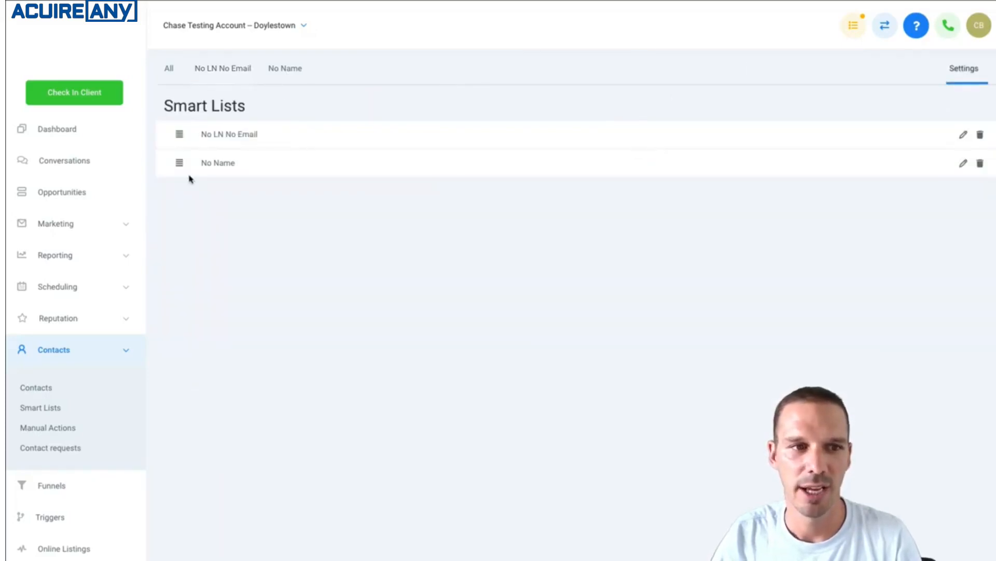
drag(180, 165, 194, 131)
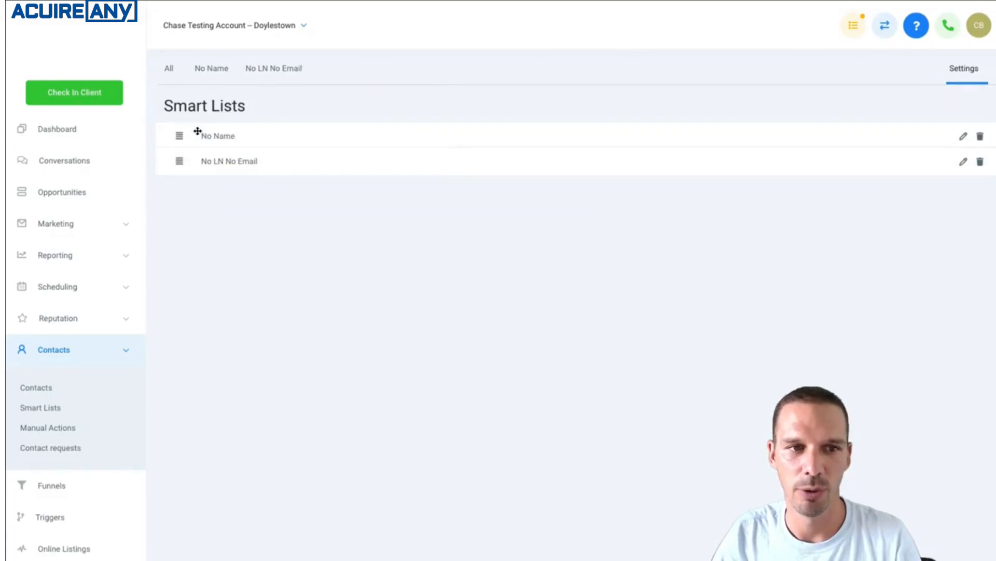
click(964, 135)
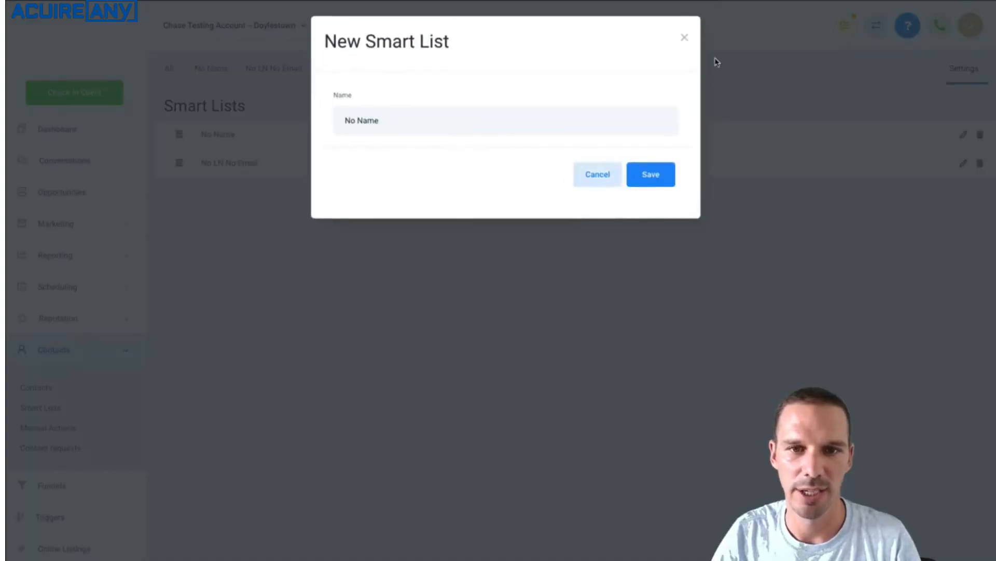
click(685, 38)
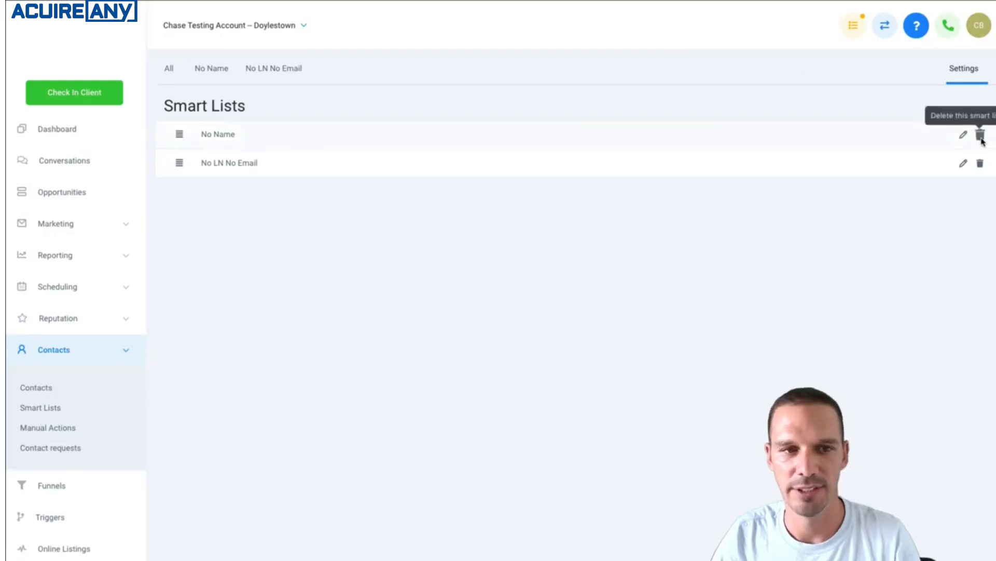
Delete the No Name smart list and show the list of all contacts
click(980, 136)
click(630, 122)
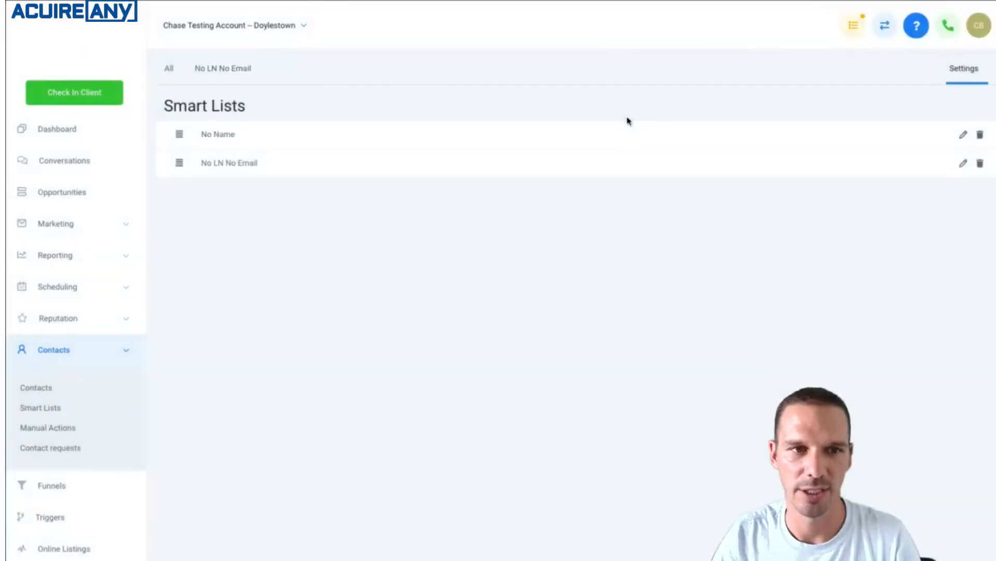
click(173, 74)
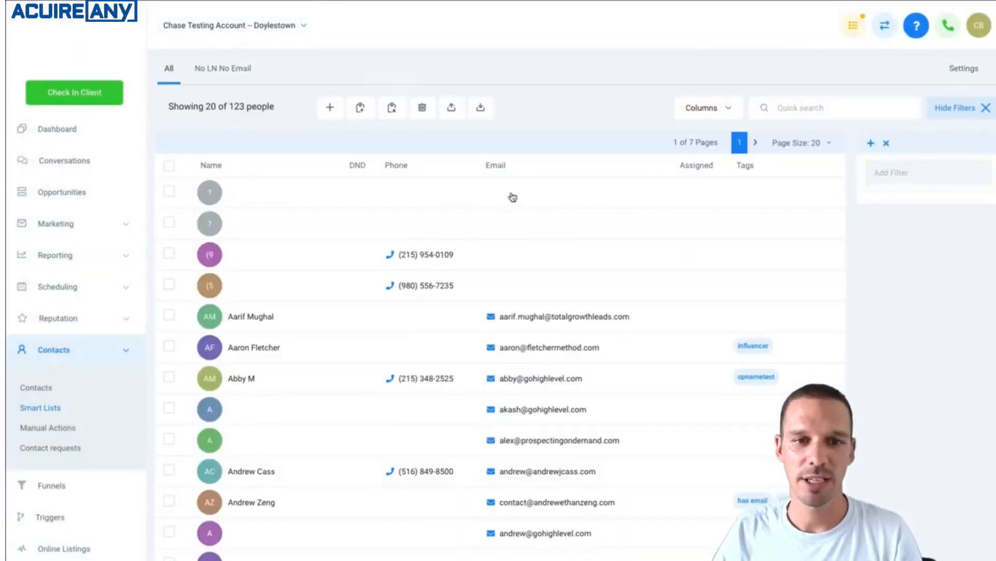